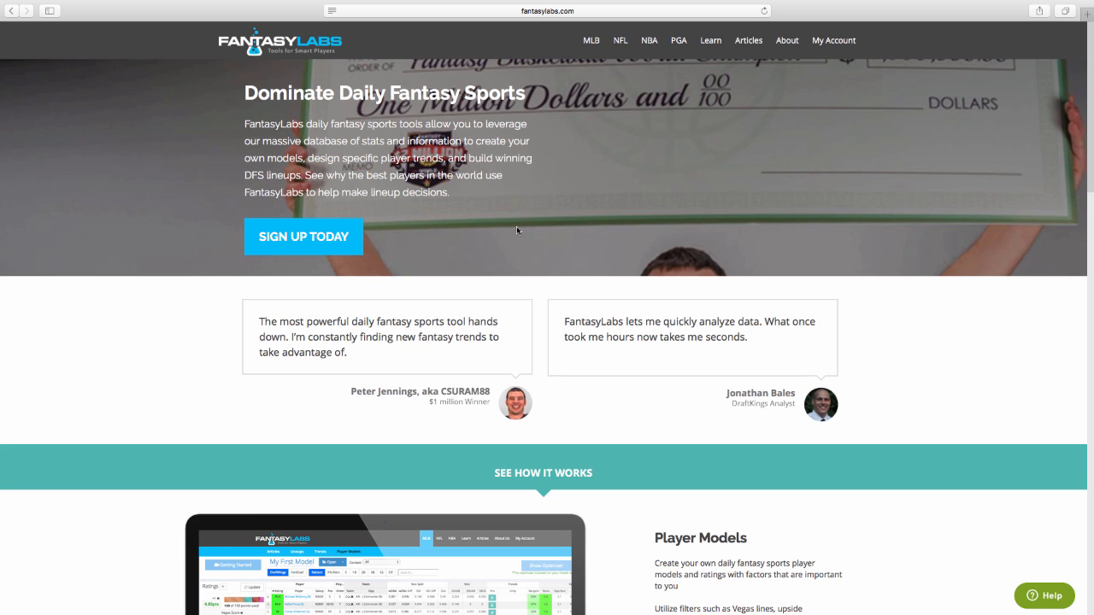
Open the NBA pro trends list and sort it by Pts +/- from highest to lowest.
left_click(649, 44)
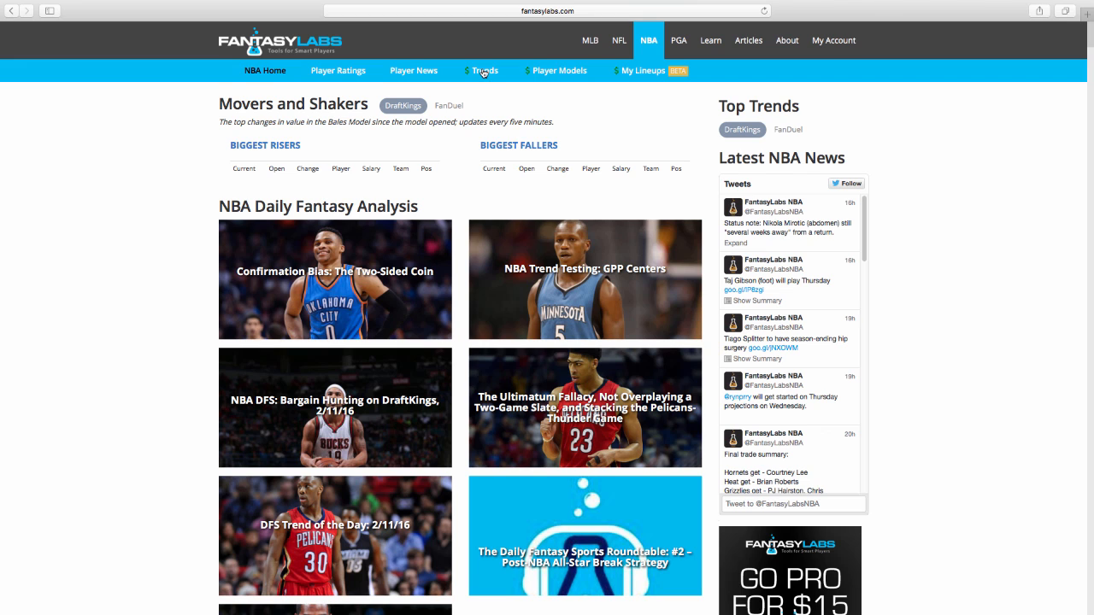
left_click(484, 72)
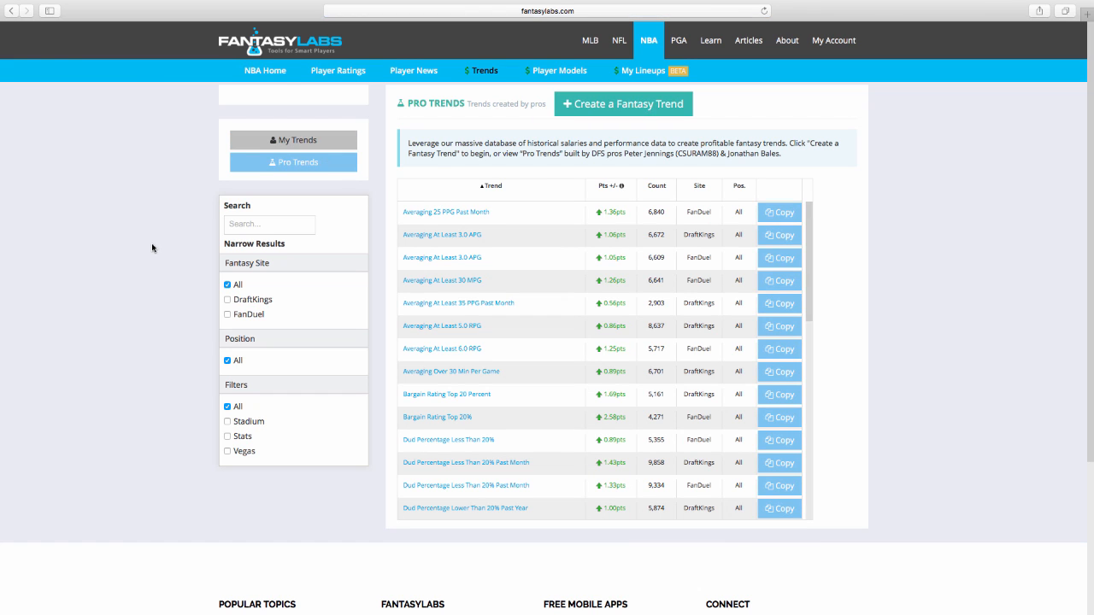
left_click(608, 190)
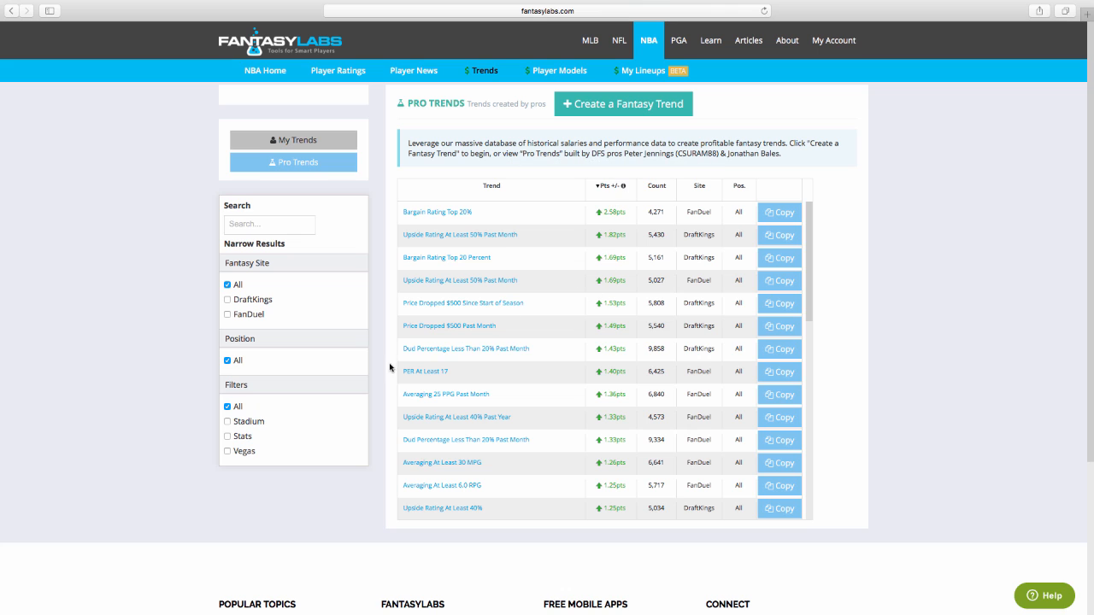
scroll(696, 386, "down", 1)
scroll(696, 385, "up", 1)
scroll(153, 336, "down", 2)
scroll(153, 336, "up", 2)
scroll(152, 337, "down", 2)
scroll(151, 337, "up", 2)
Create an NBA fantasy trend named "back to back road" for all positions on DraftKings.
left_click(615, 106)
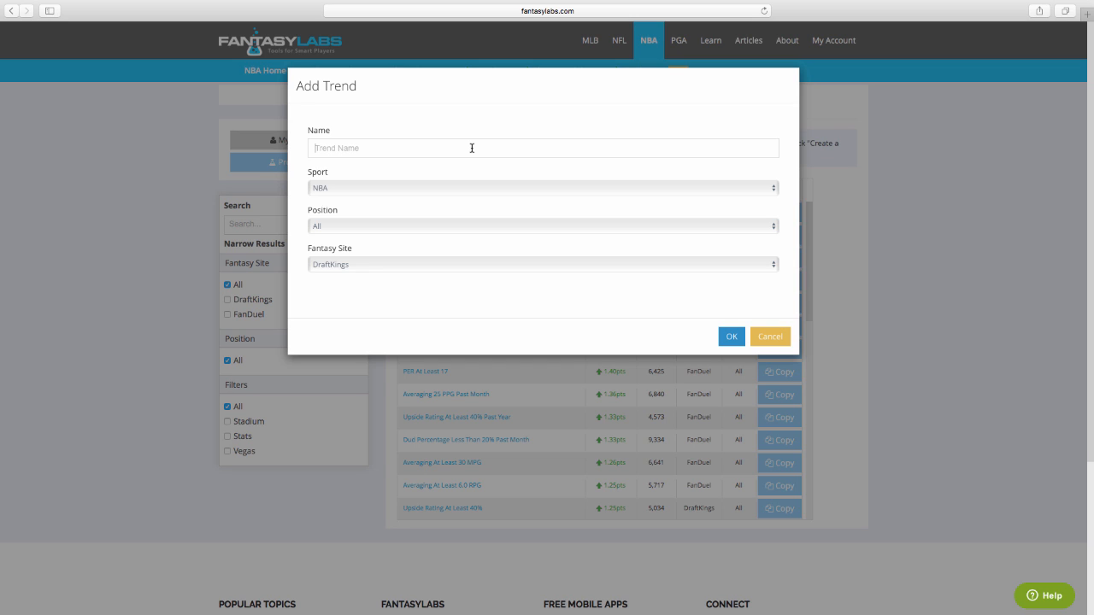
type("back to bv")
key("BackSpace")
type("ack road")
left_click(732, 338)
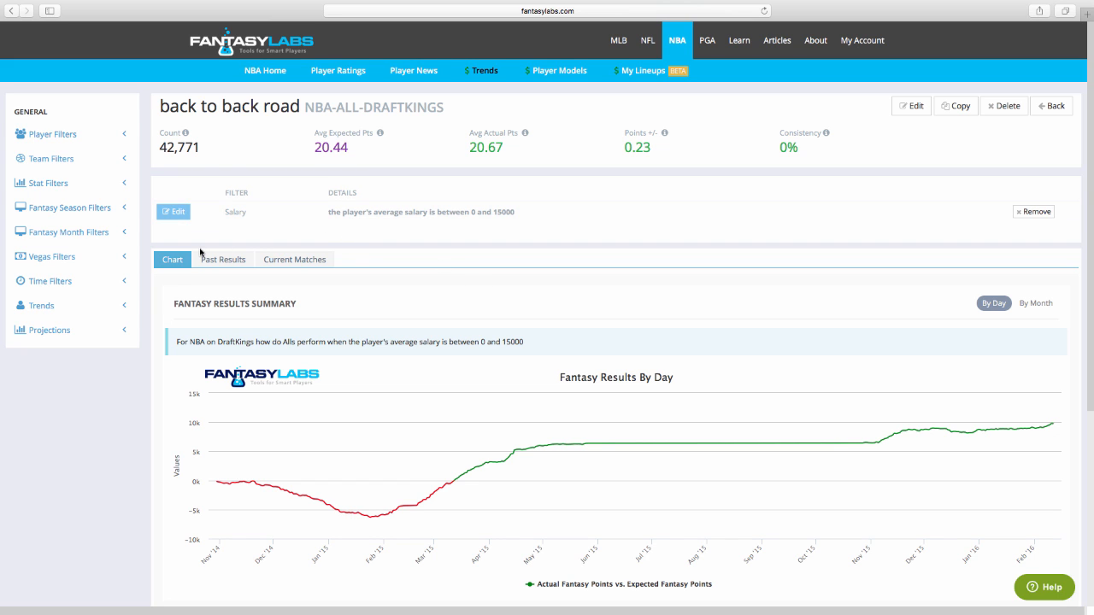
Add a Days Between games filter to the trend with a range of 1 to 1.
left_click(47, 284)
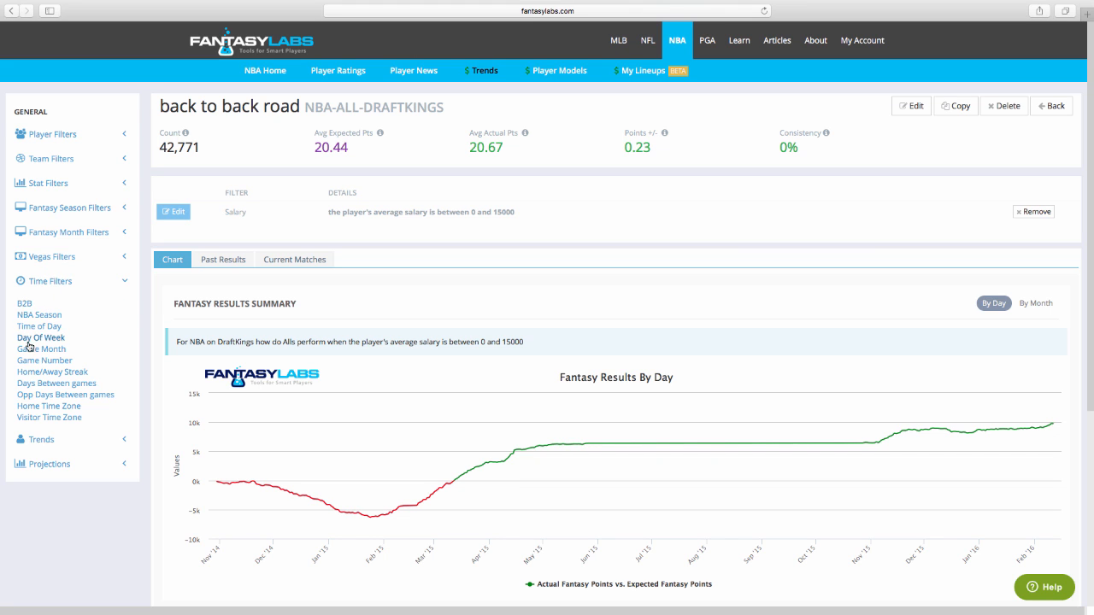
left_click(40, 384)
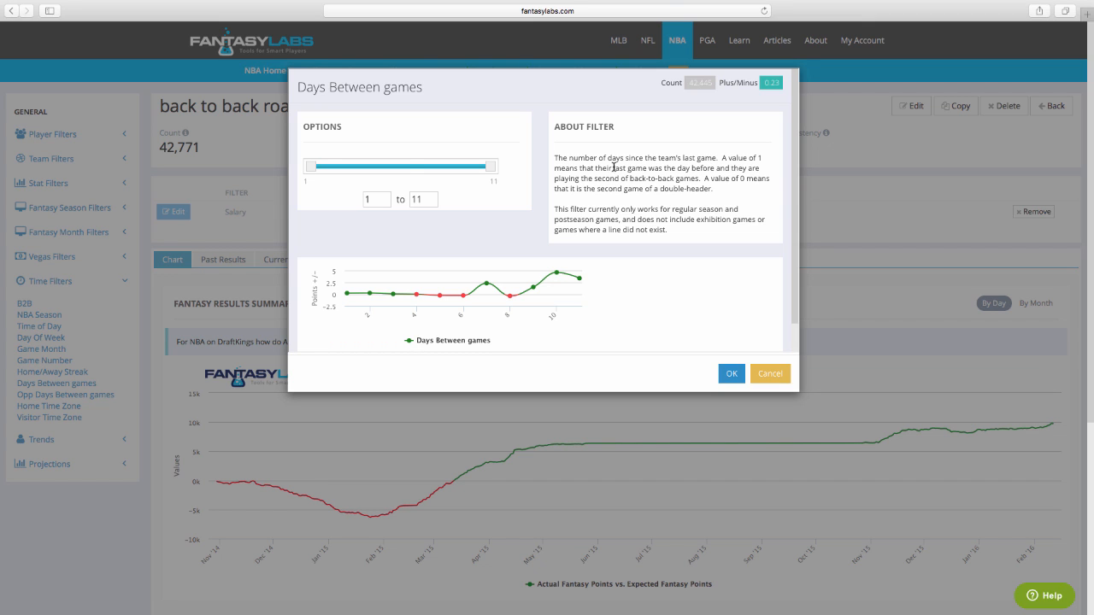
left_click_drag(490, 167, 299, 176)
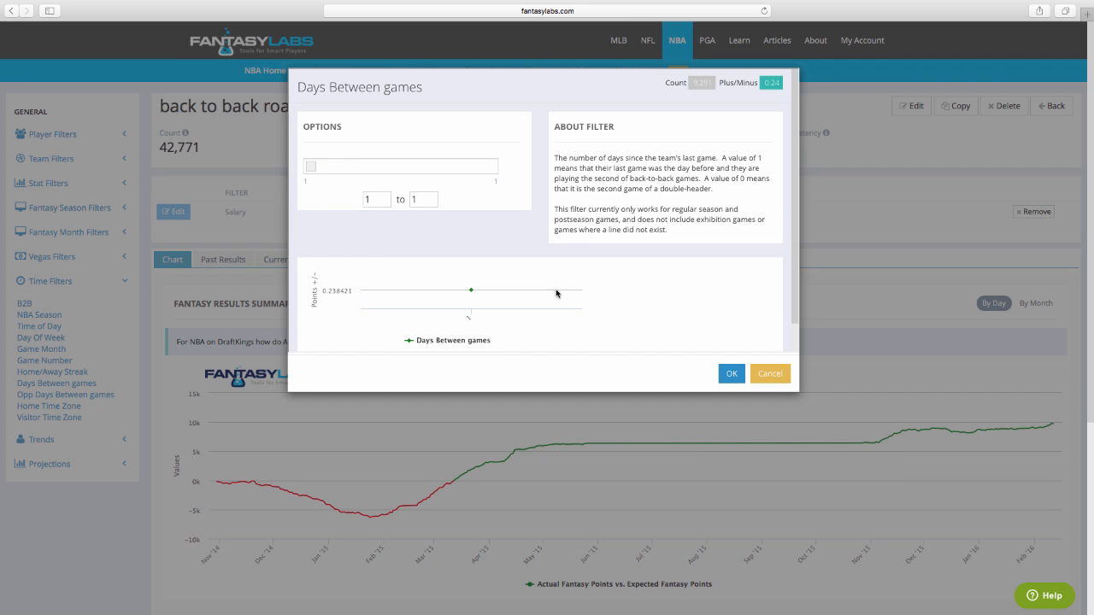
left_click(732, 376)
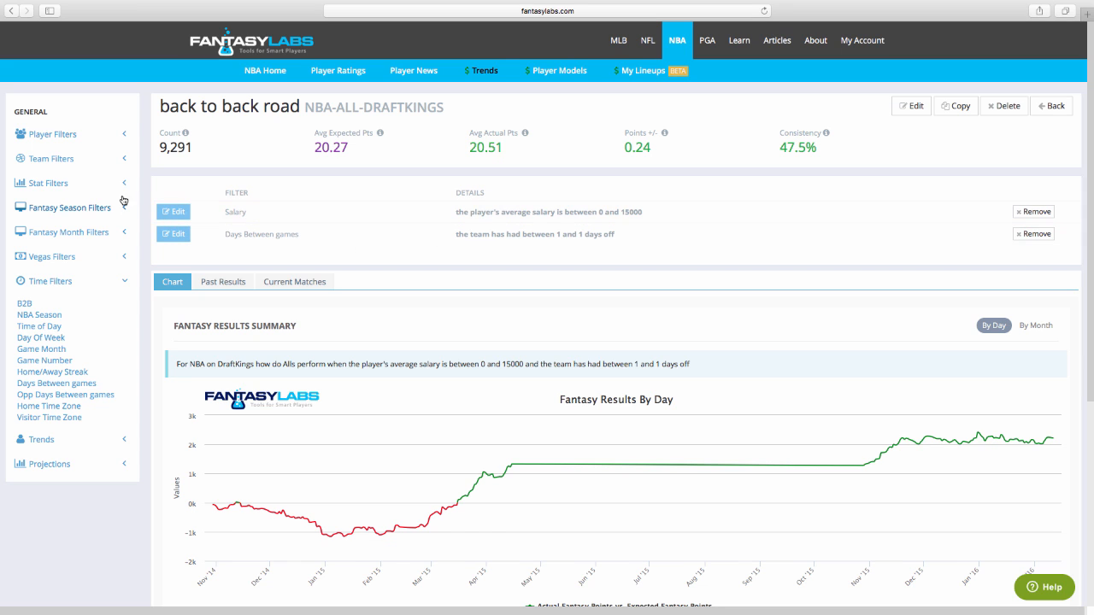
Add a Home / Visitor team filter that limits the trend to Visitor teams.
left_click(56, 162)
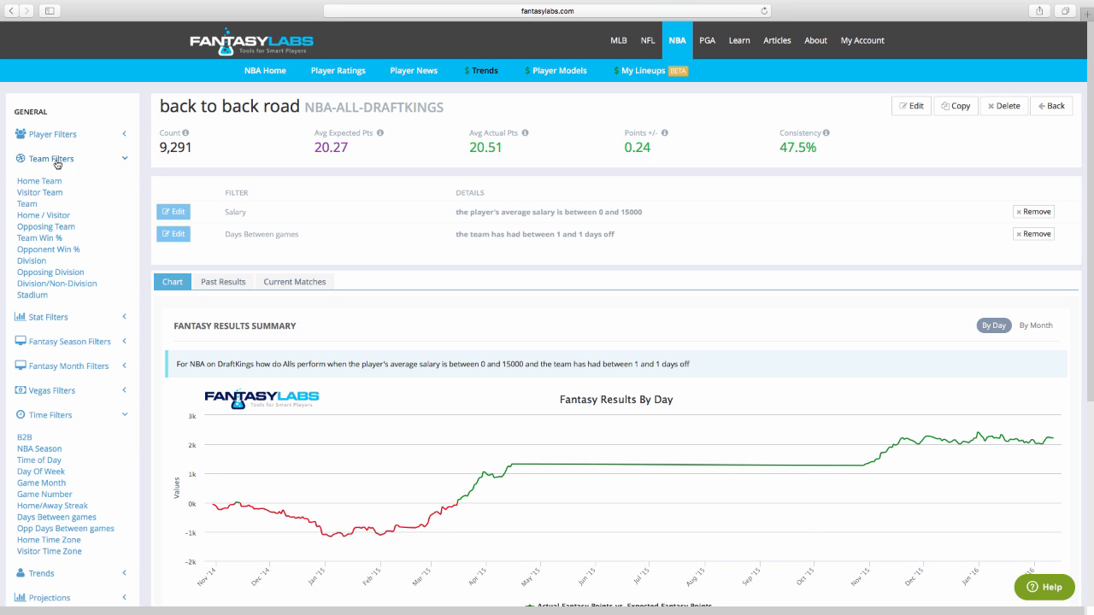
left_click(45, 215)
left_click(317, 194)
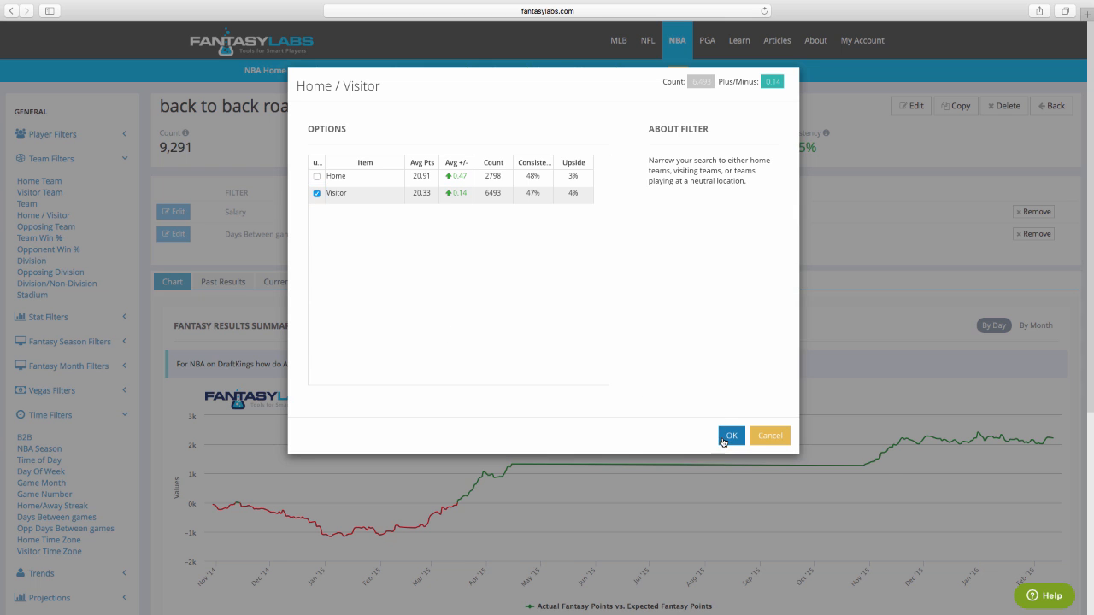
left_click(731, 436)
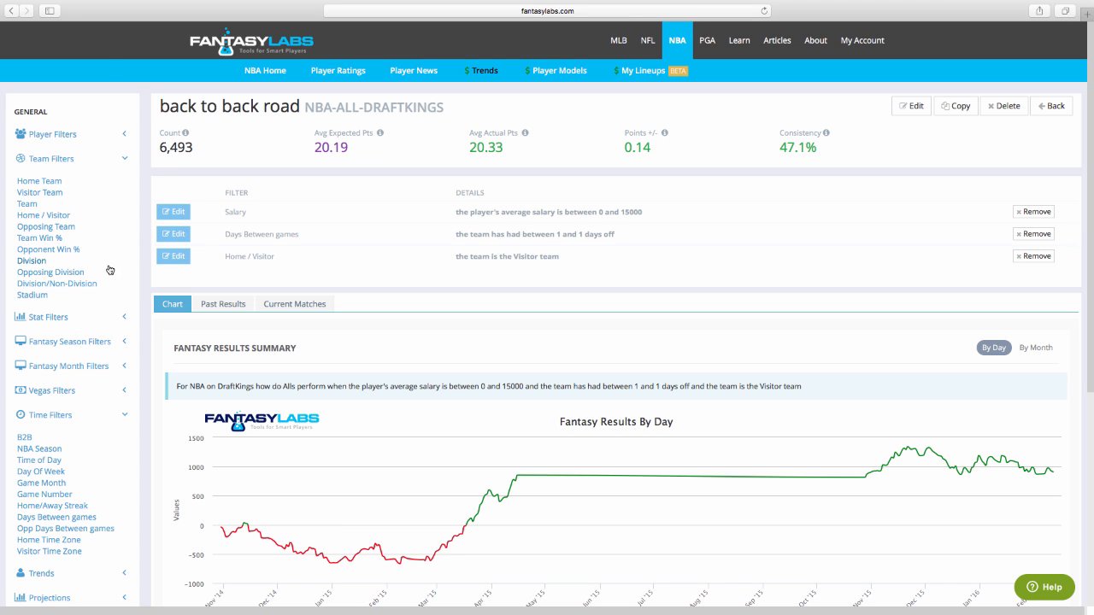
Try adding a second Salary filter with a range of about 9005.3 to 13200.
left_click(60, 135)
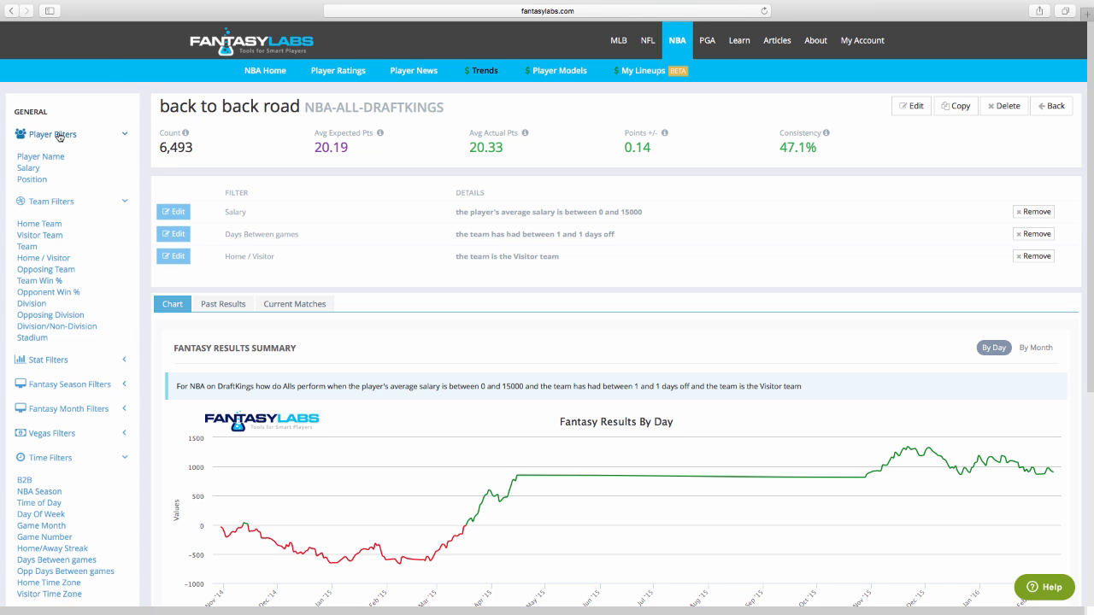
left_click(29, 169)
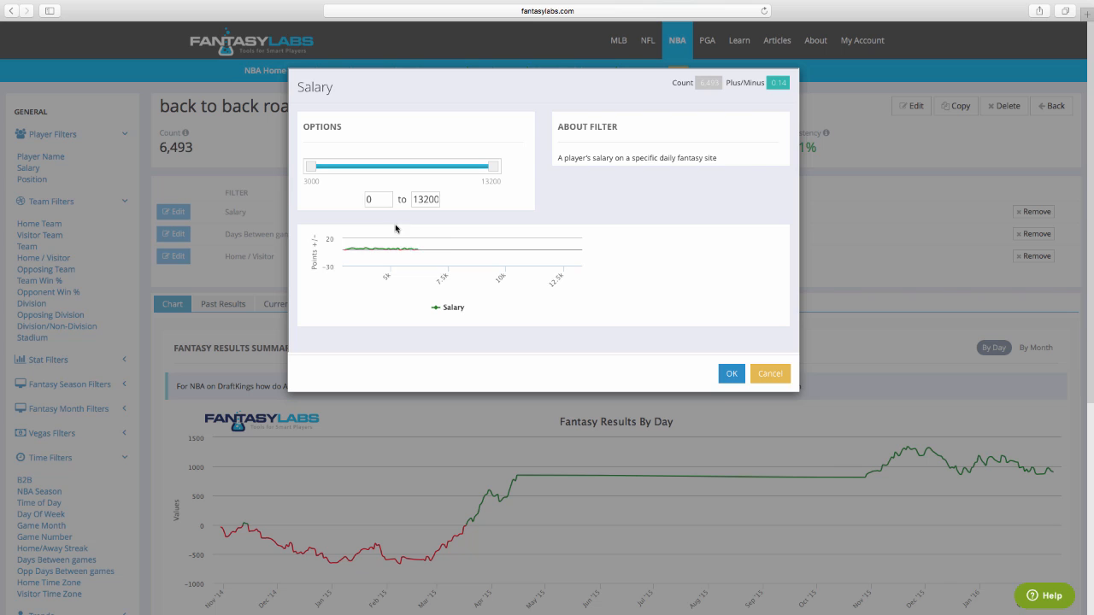
double_click(377, 202)
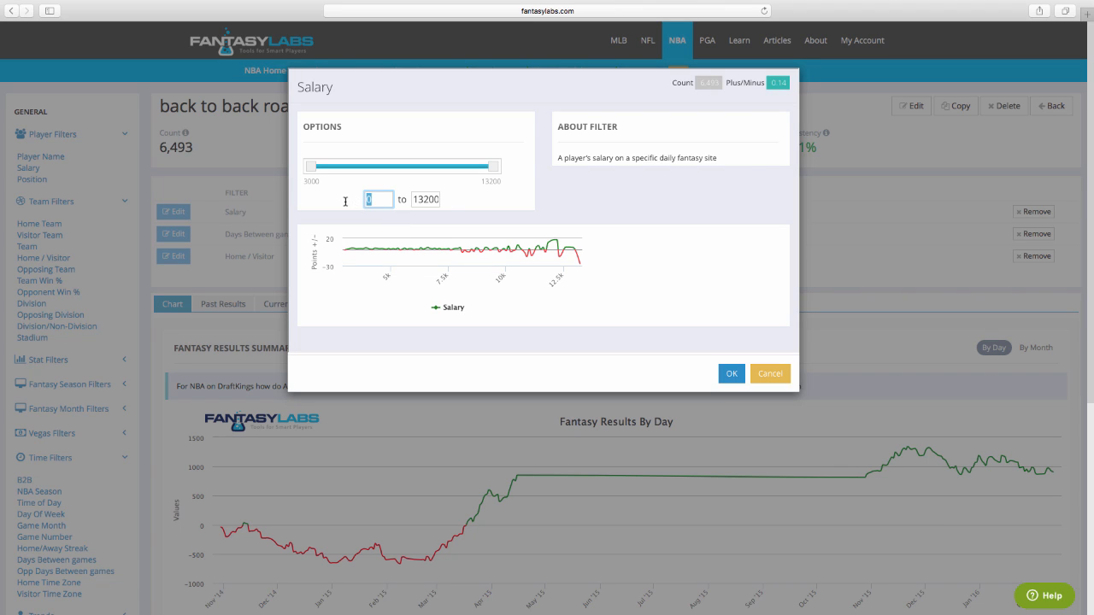
left_click_drag(312, 168, 424, 183)
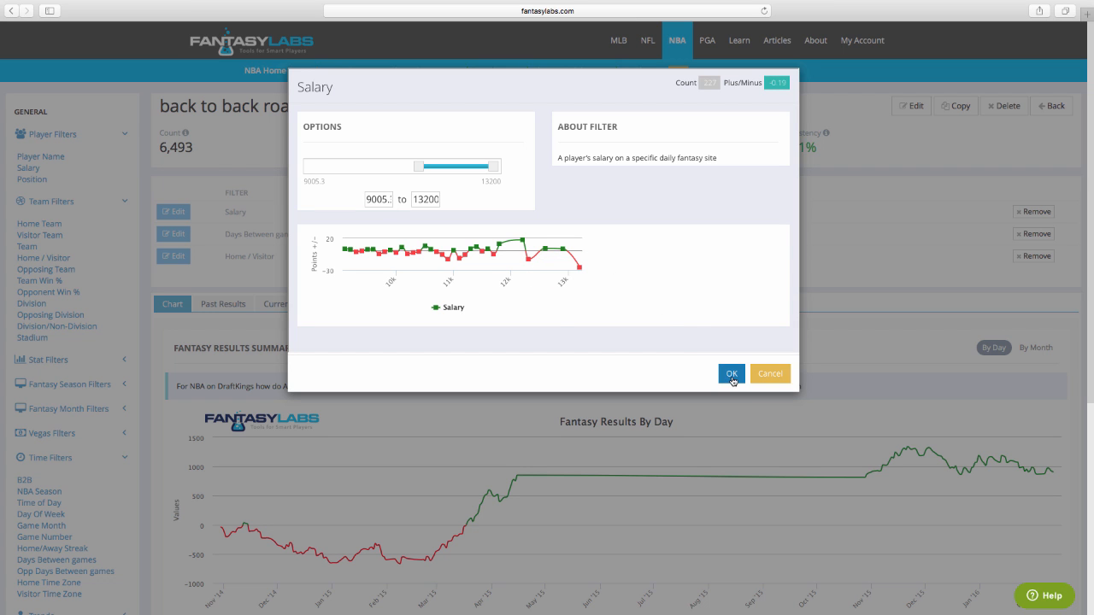
left_click(732, 376)
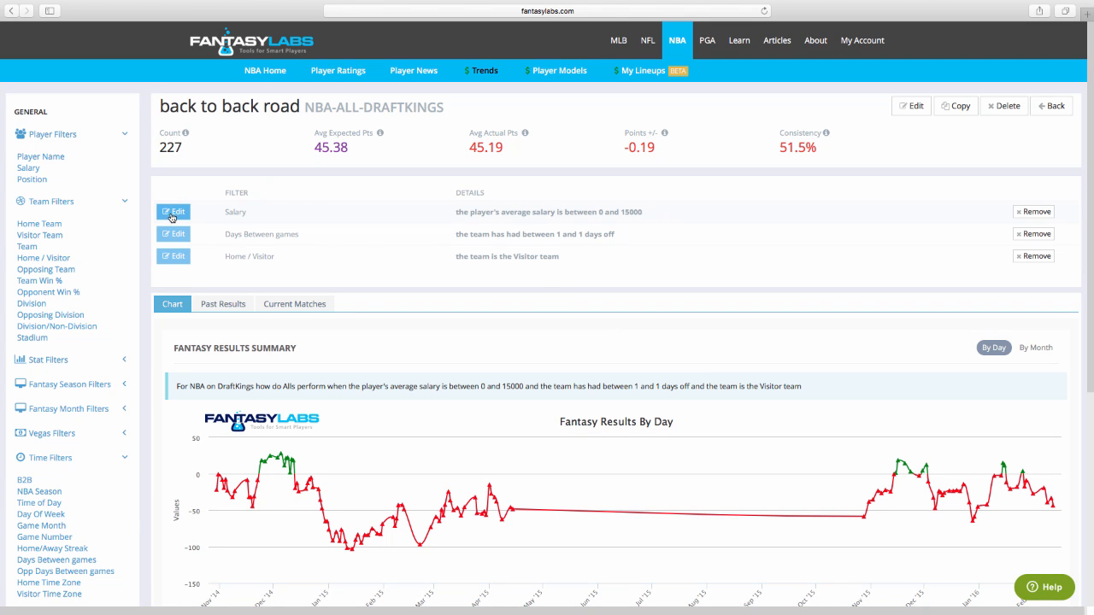
Remove the default Salary filter and add one with a range of 9000 to 13200.
left_click(1034, 212)
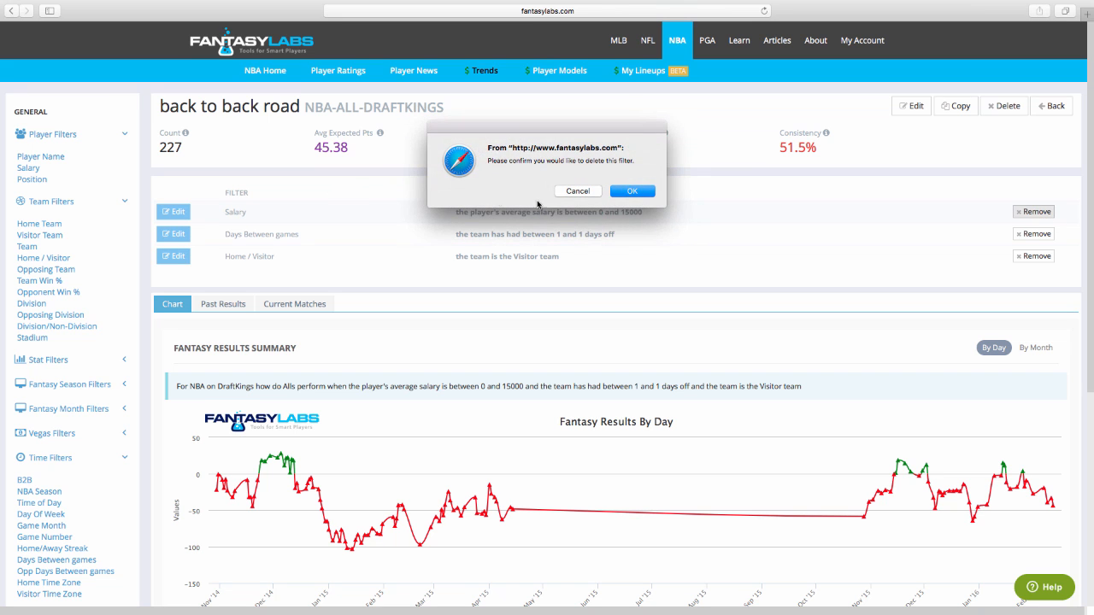
left_click(631, 192)
left_click(27, 169)
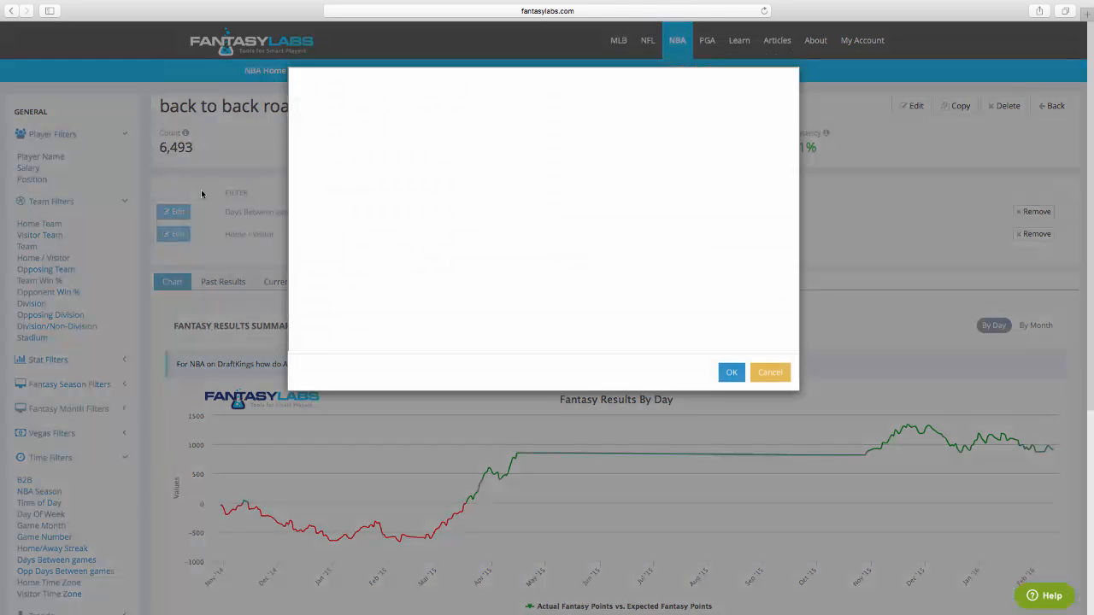
double_click(376, 199)
type("9000")
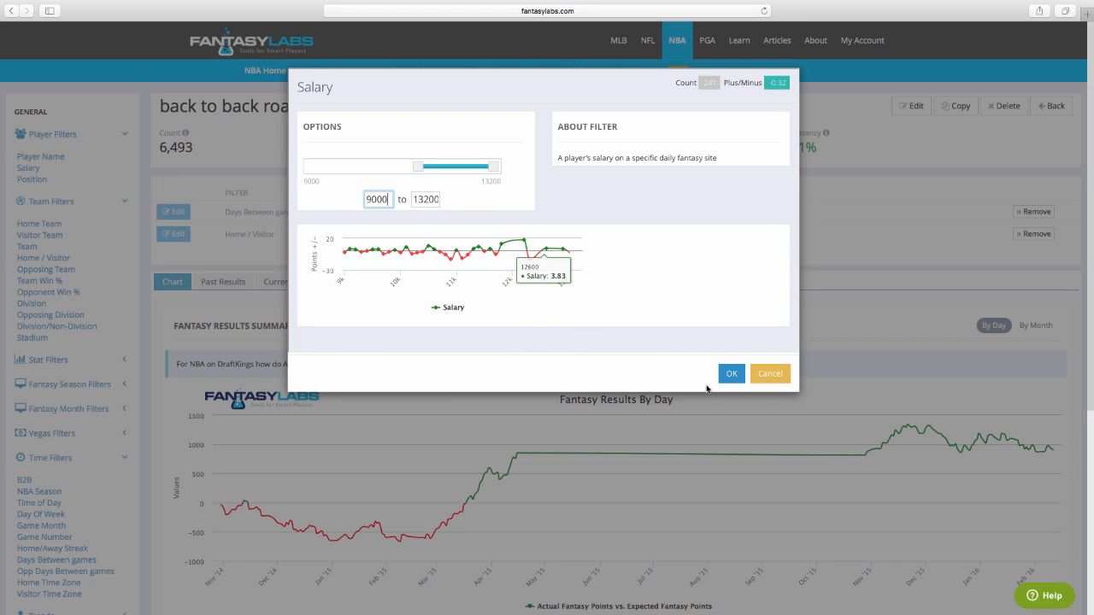
left_click(731, 373)
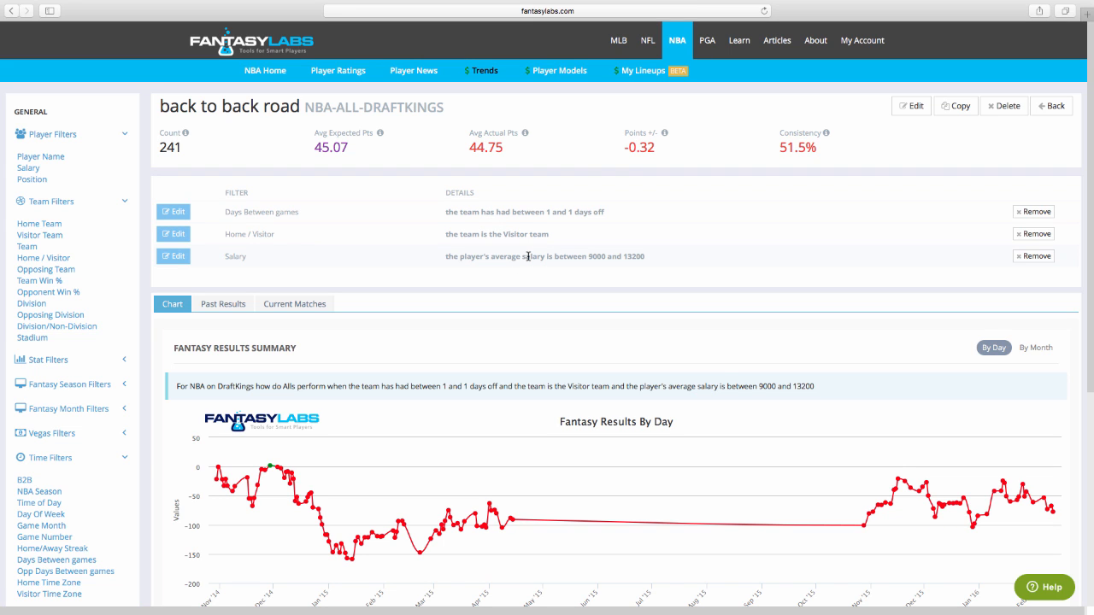
Replace the Days Between games filter with one that has a range of 2 to 2.
left_click(1032, 213)
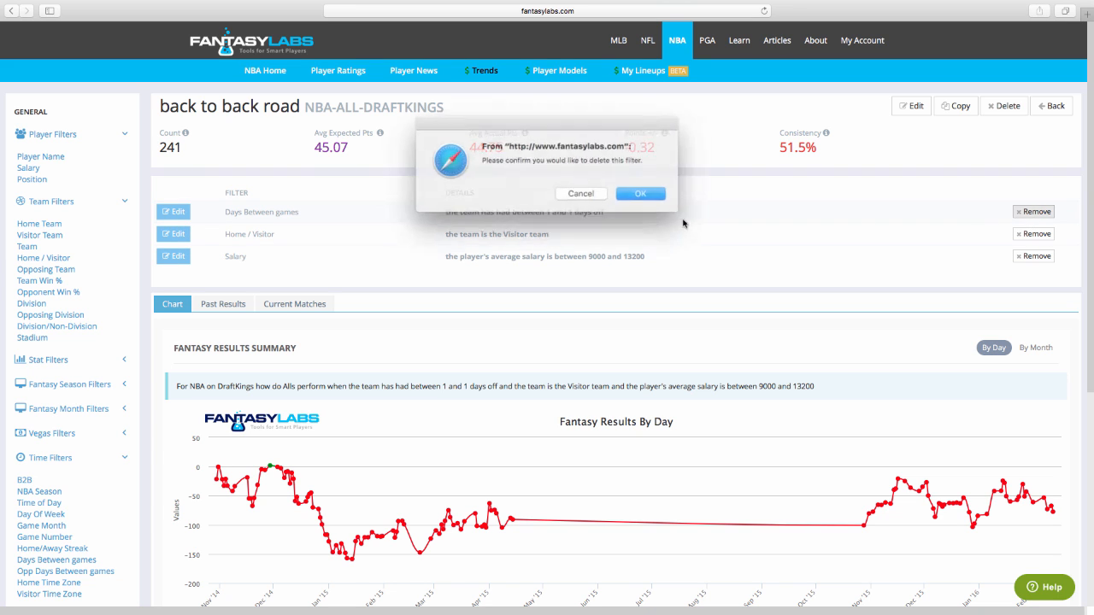
left_click(637, 189)
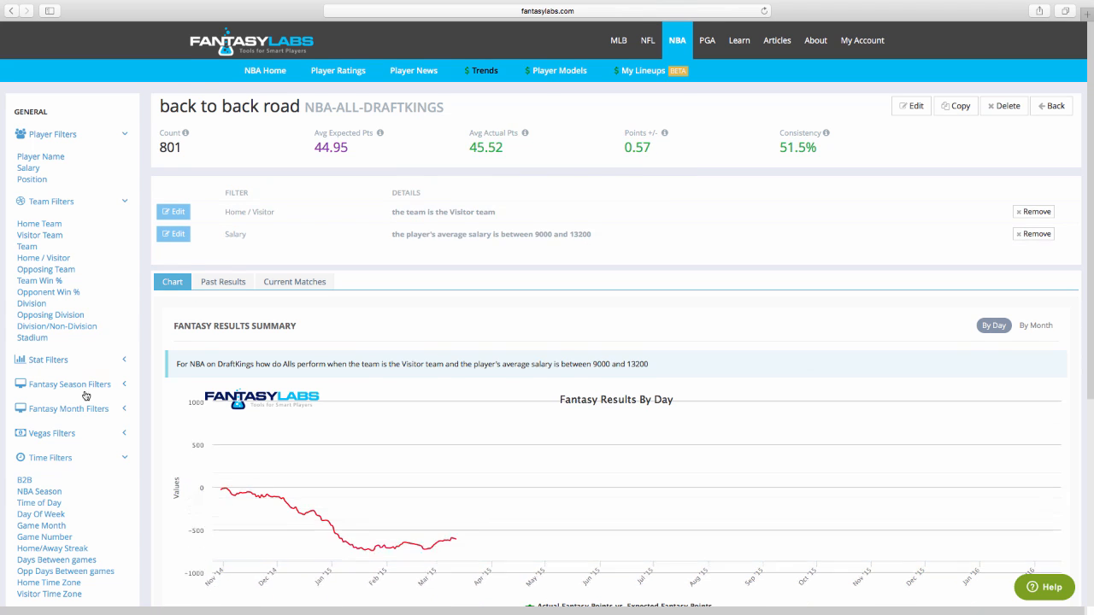
scroll(86, 401, "down", 5)
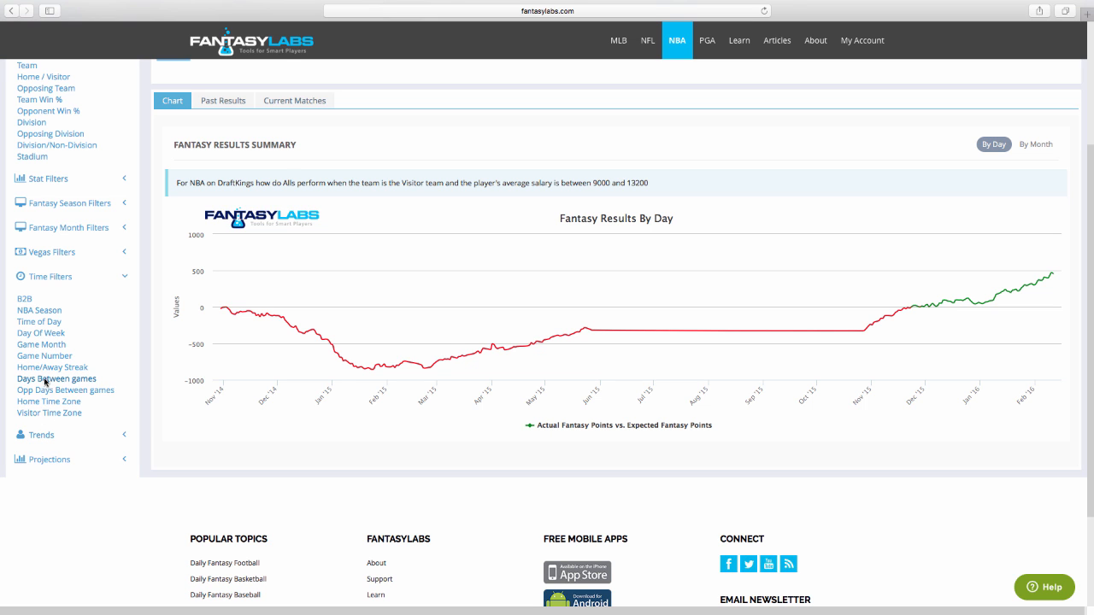
left_click(45, 379)
left_click_drag(311, 168, 334, 173)
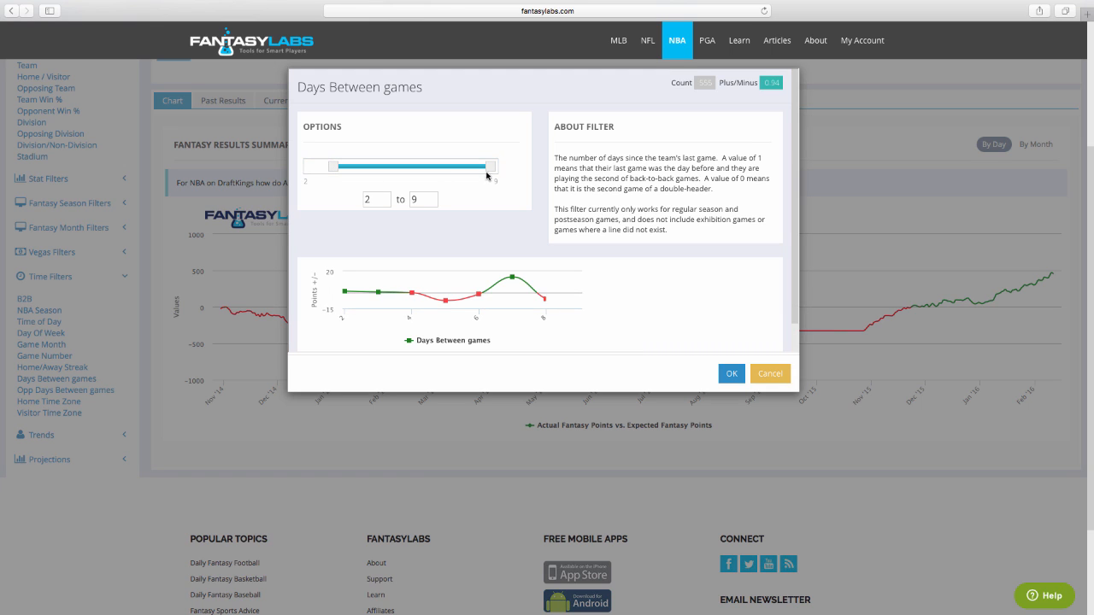
left_click_drag(489, 167, 322, 173)
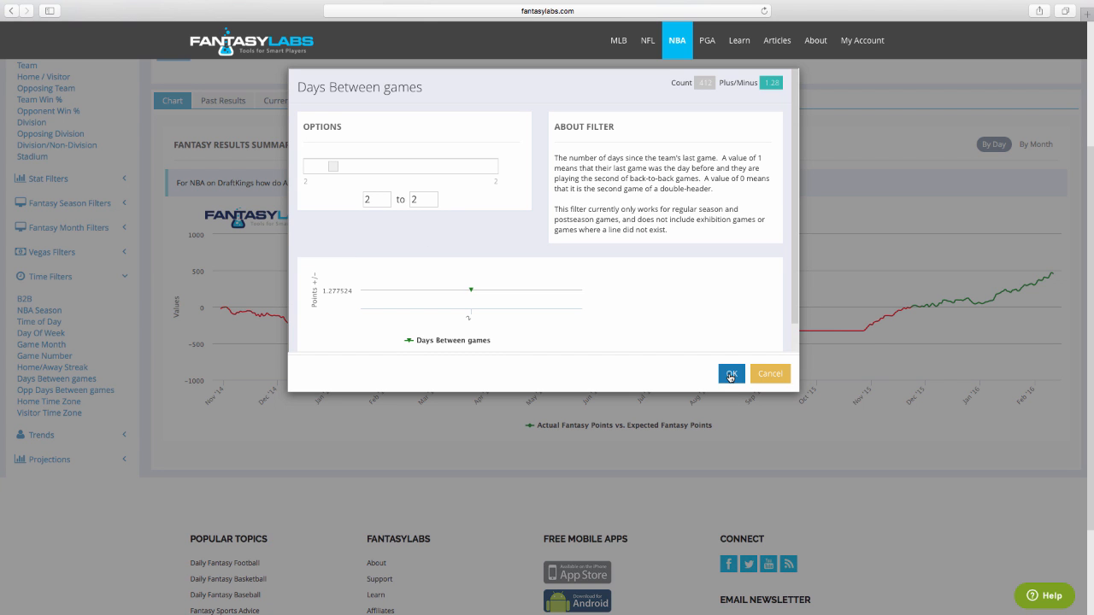
left_click(731, 374)
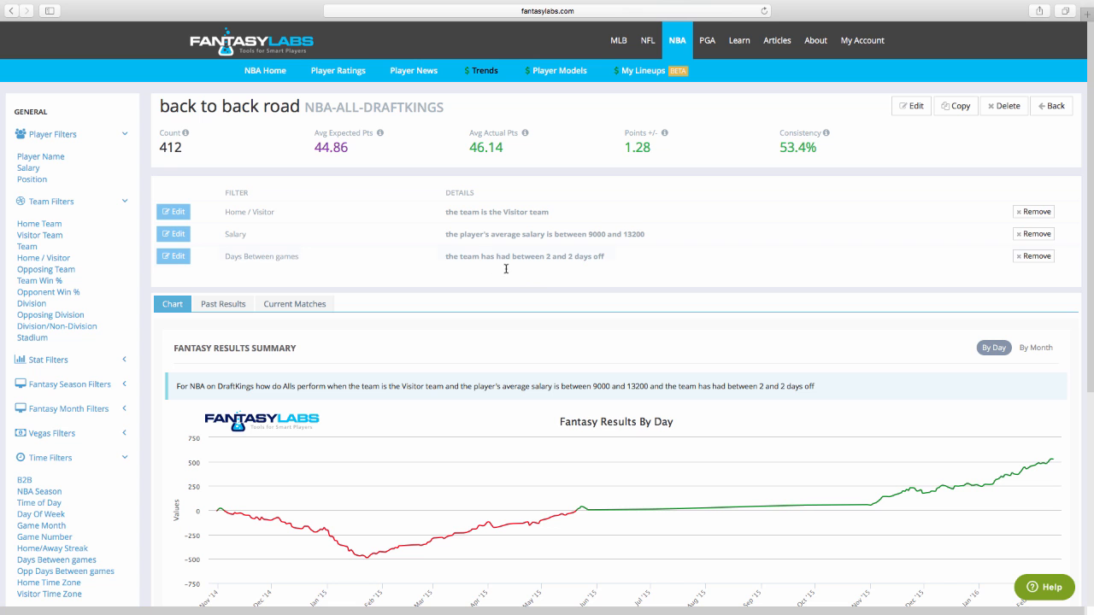
Replace the Days Between games filter with one that has a range of 3 to 3.
scroll(389, 323, "down", 1)
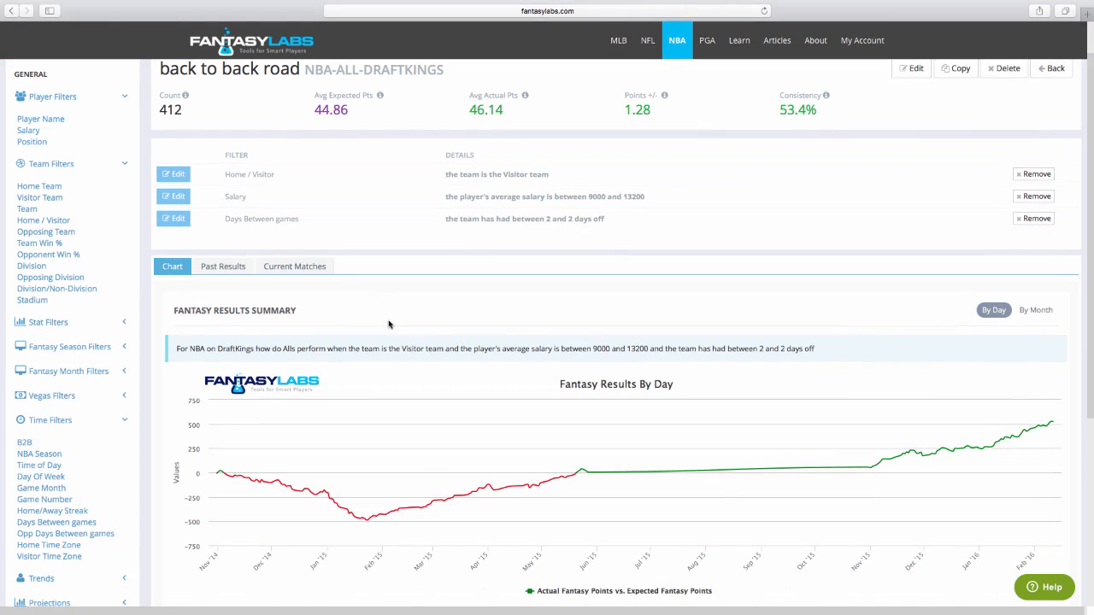
left_click(1030, 219)
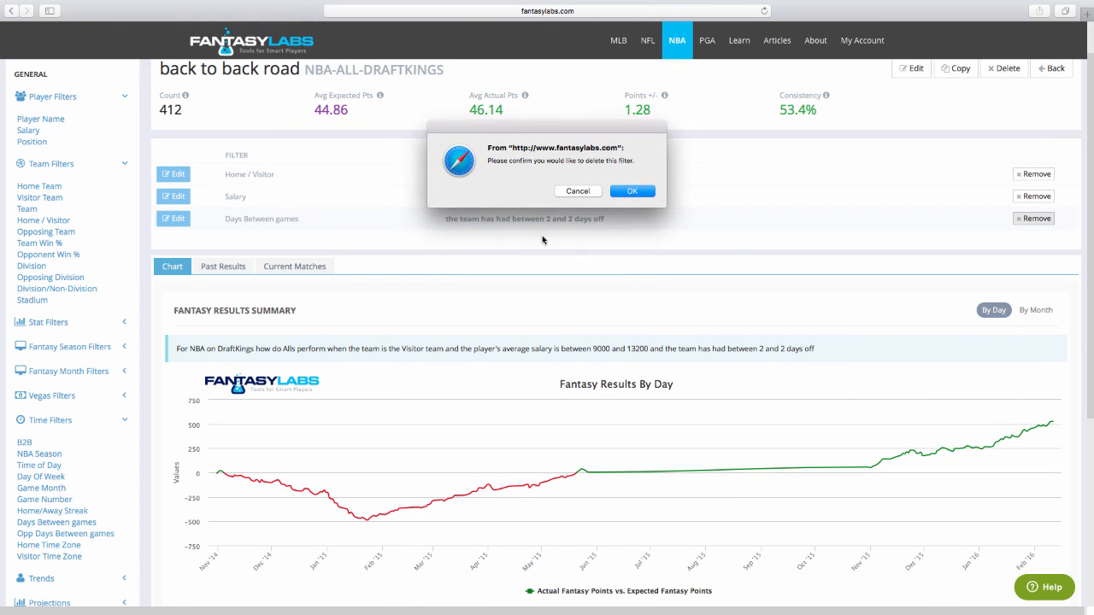
key("Return")
scroll(153, 299, "down", 5)
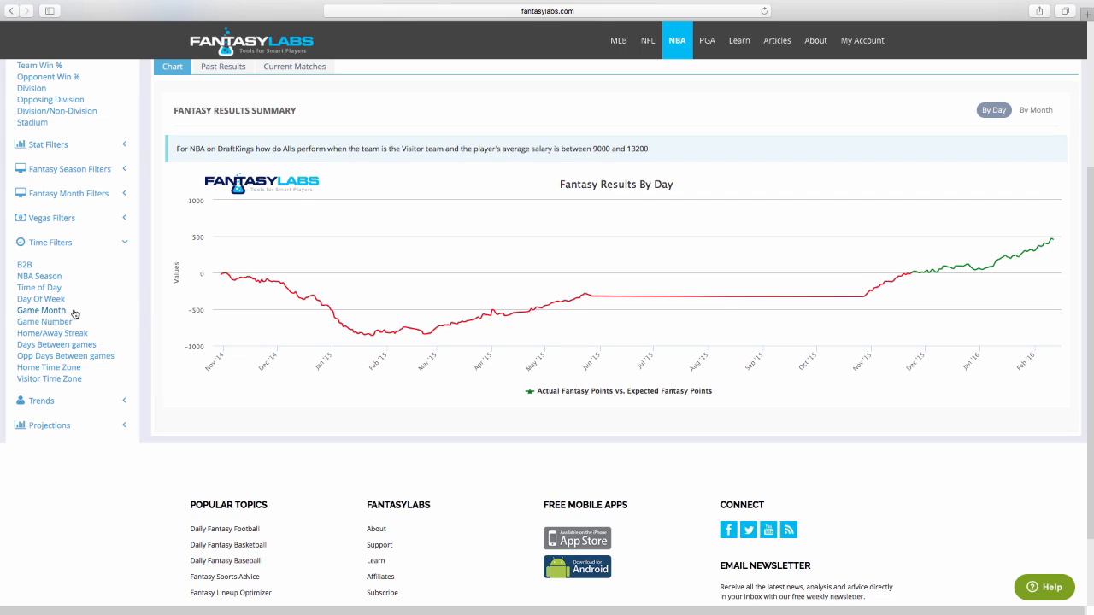
left_click(58, 346)
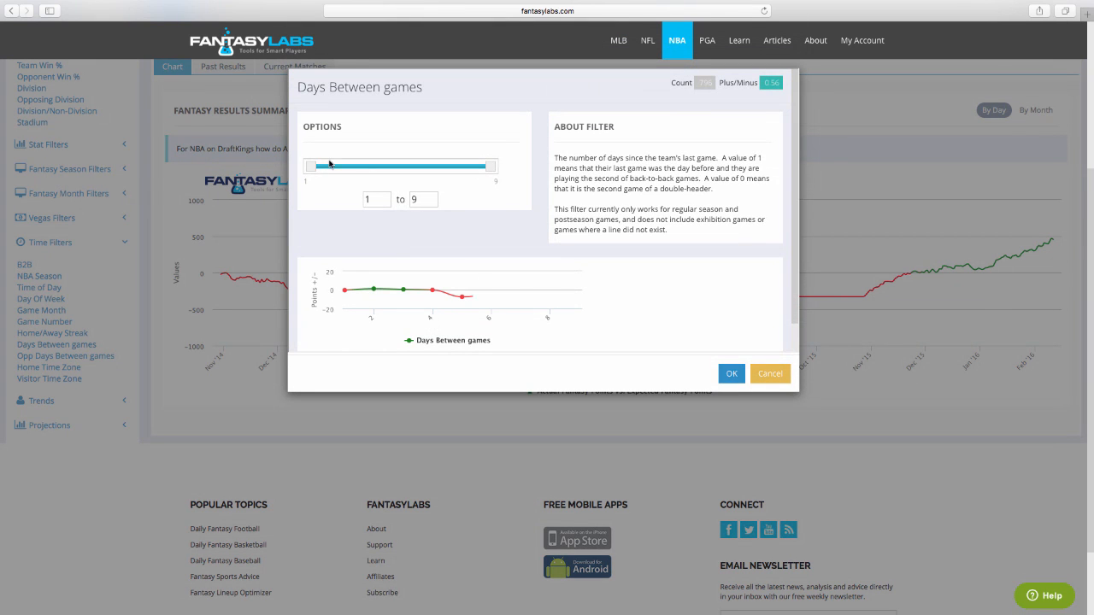
left_click_drag(313, 168, 356, 171)
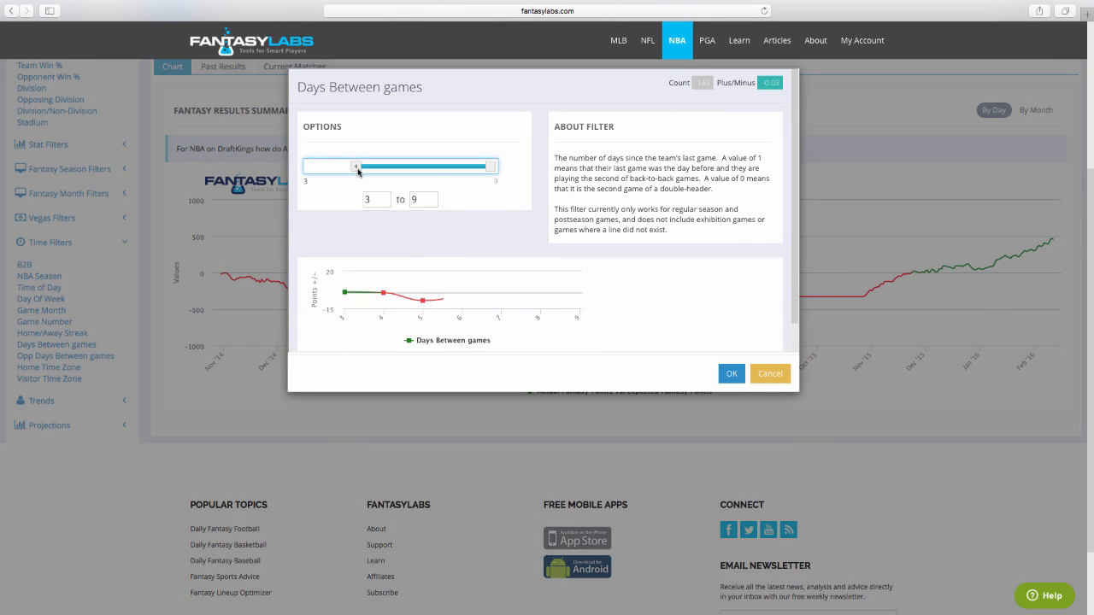
left_click_drag(490, 171, 355, 171)
left_click(728, 376)
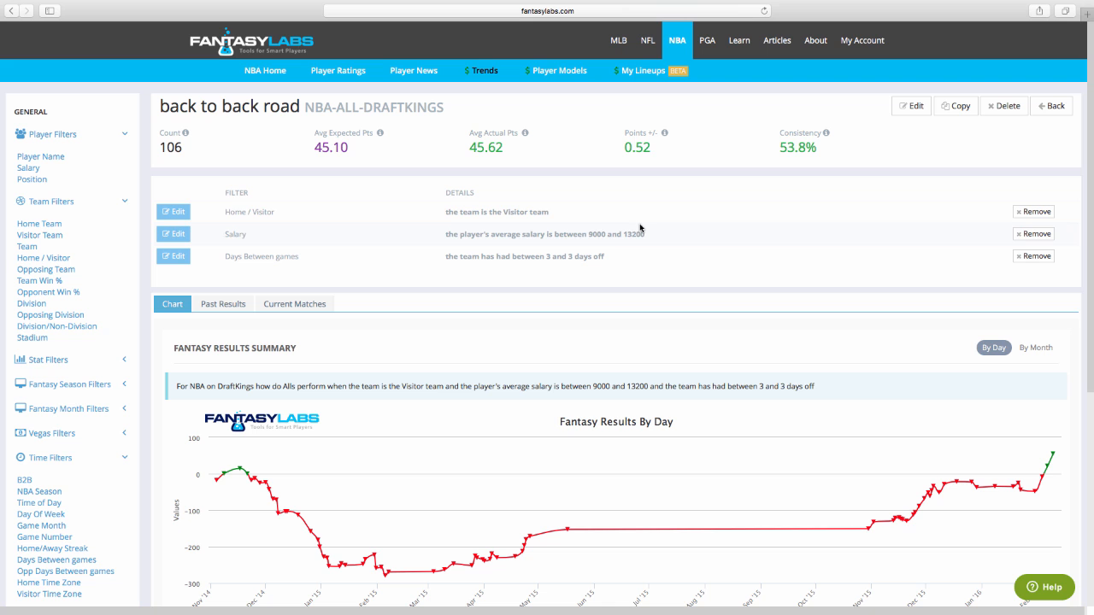
scroll(568, 248, "down", 1)
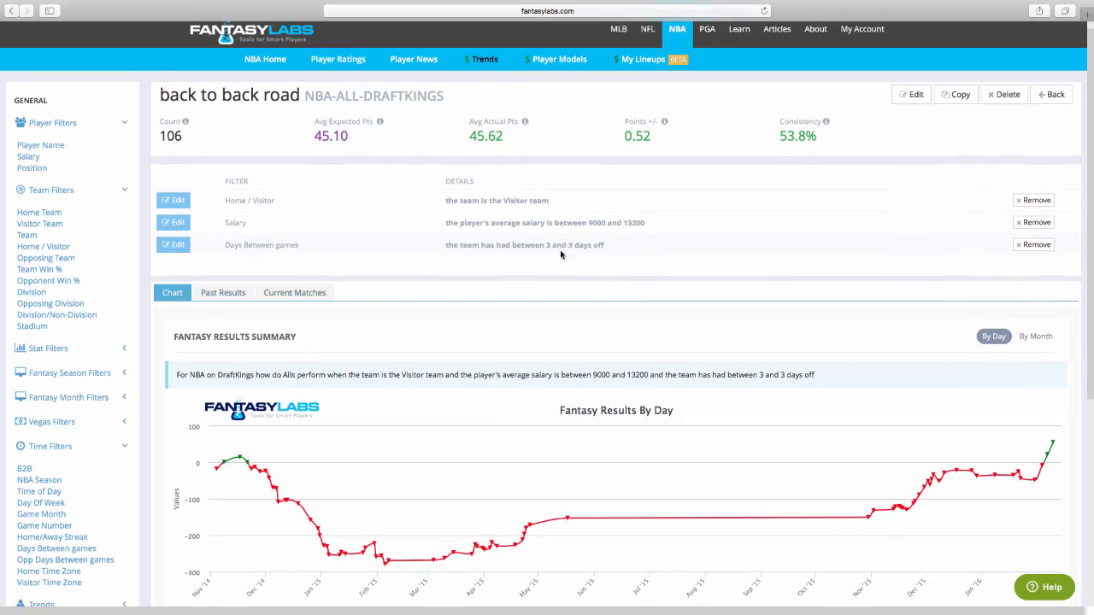
scroll(559, 253, "down", 3)
scroll(573, 243, "up", 3)
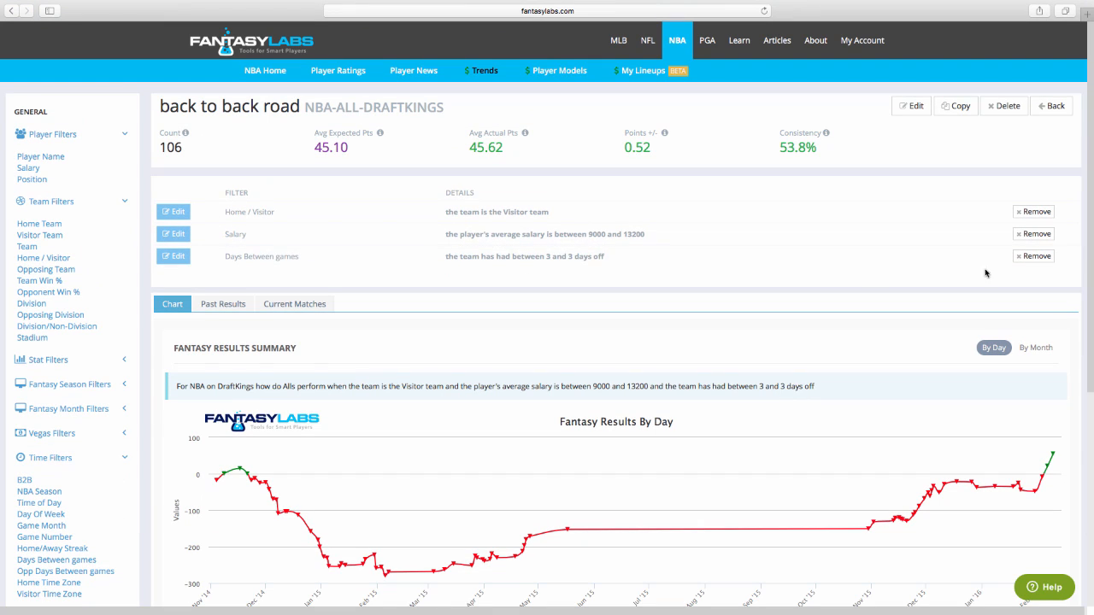
Replace the Days Between games filter with one that has a range of 4 to 4.
left_click(1034, 256)
left_click(631, 193)
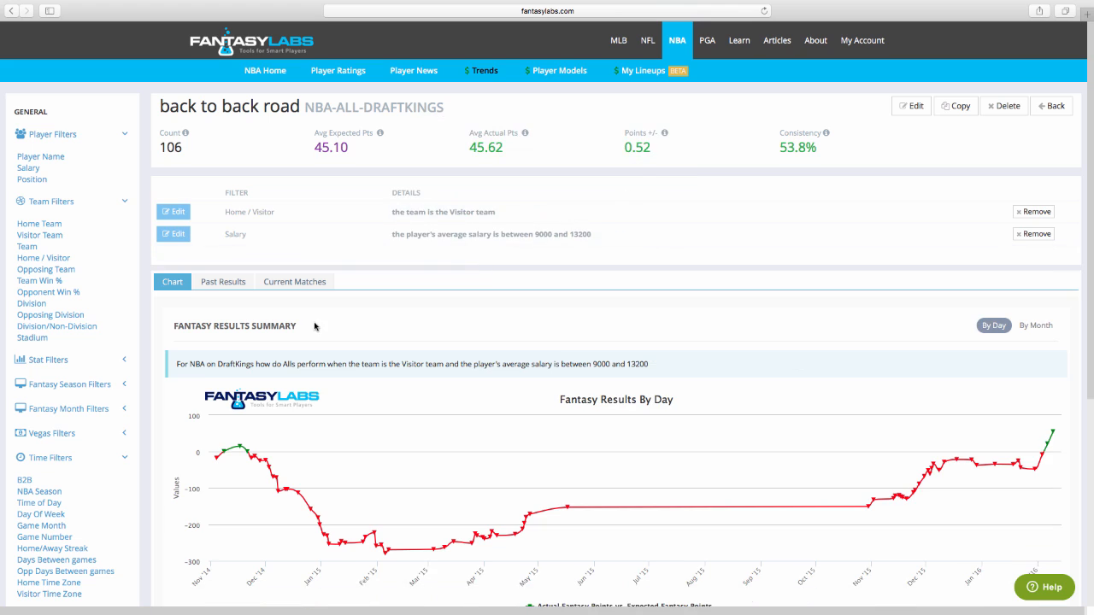
scroll(313, 322, "down", 5)
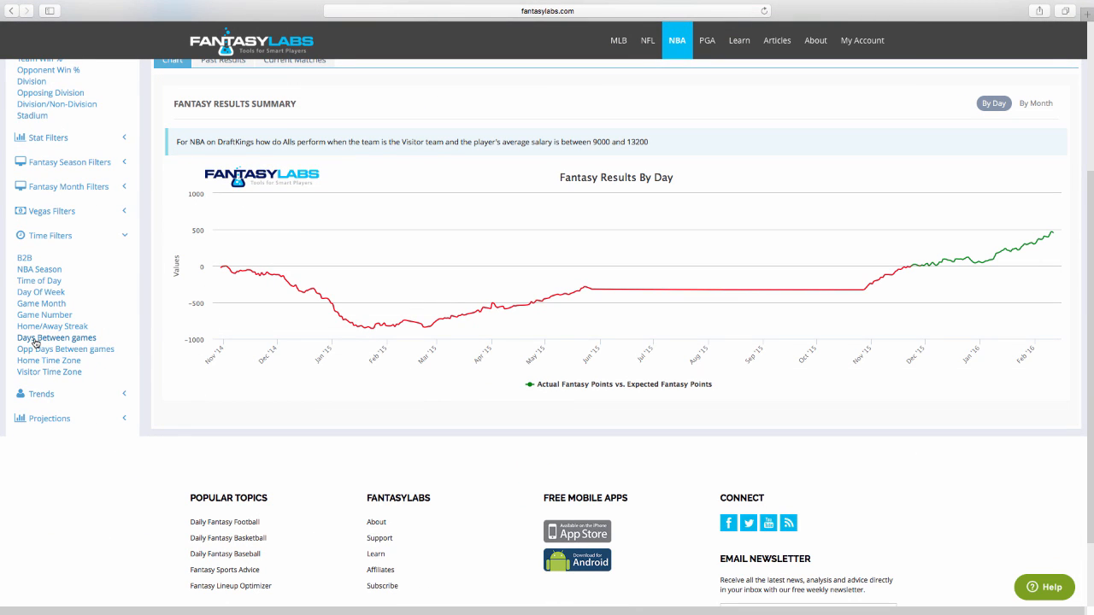
left_click(53, 339)
left_click_drag(489, 172, 375, 183)
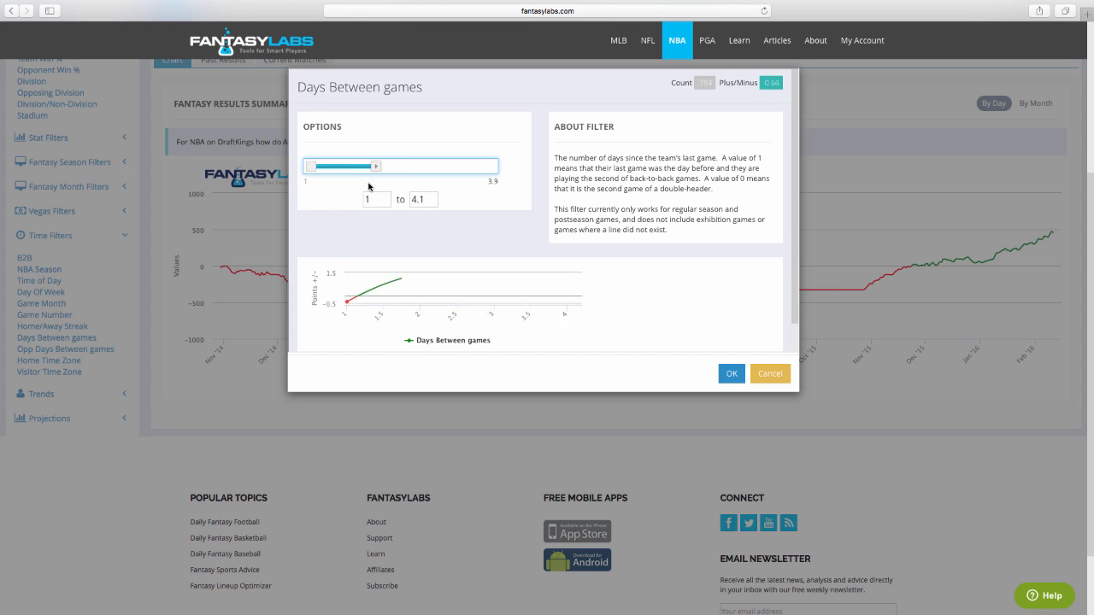
left_click_drag(311, 171, 378, 172)
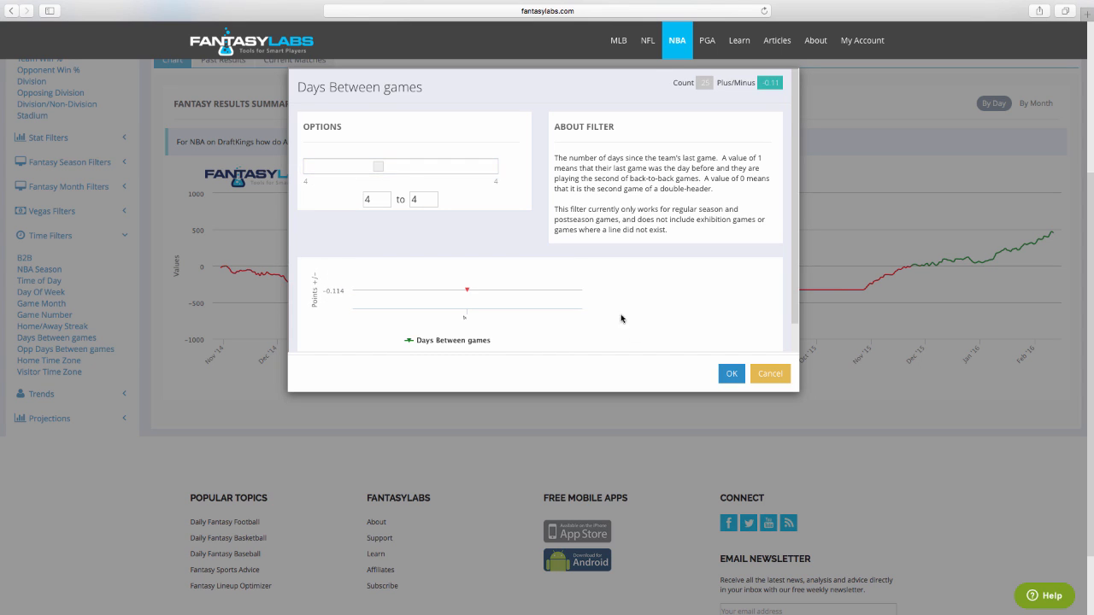
left_click(731, 373)
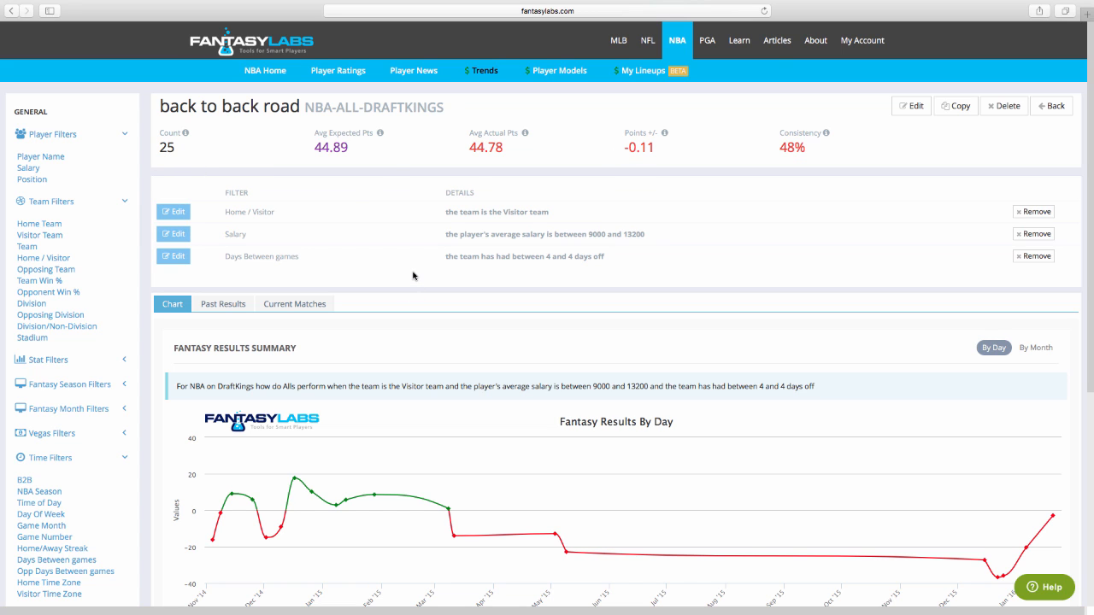
Look through the trend's past results for the players' expected points, actual points and salaries with four days between games.
scroll(412, 273, "down", 1)
left_click(224, 262)
scroll(479, 342, "down", 1)
scroll(530, 353, "down", 10)
scroll(501, 347, "up", 6)
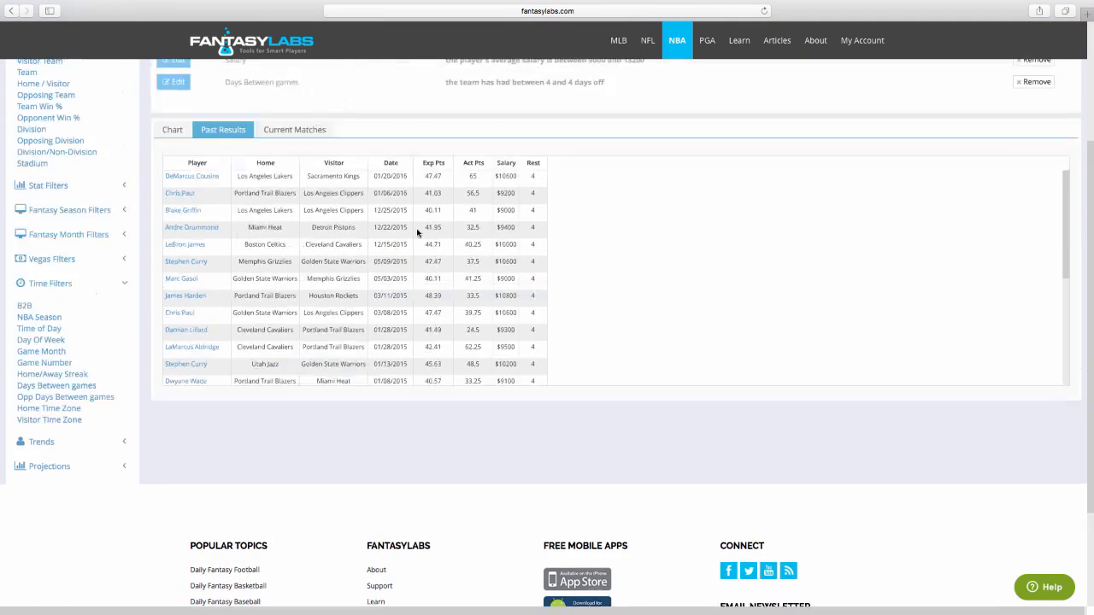
scroll(417, 233, "up", 5)
scroll(679, 391, "up", 1)
scroll(681, 391, "down", 5)
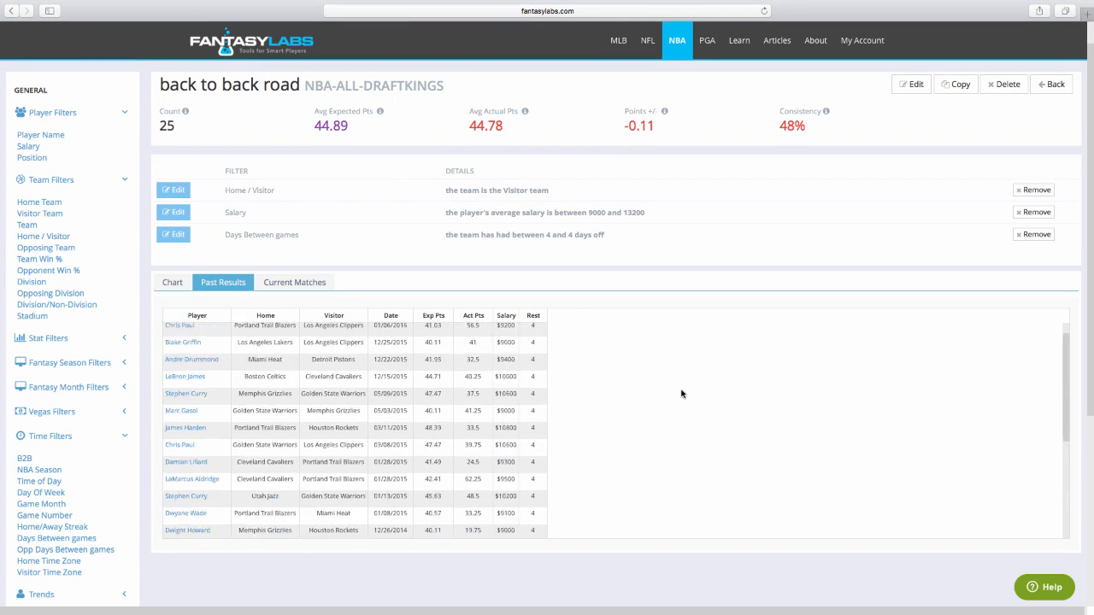
scroll(681, 394, "up", 6)
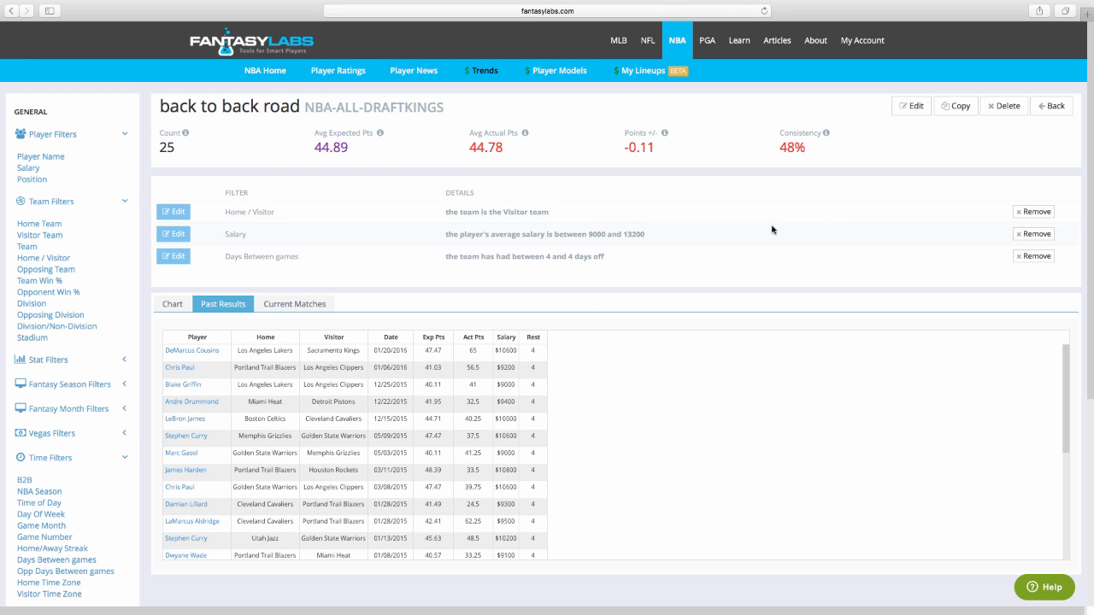
Remove the Home / Visitor, Salary and Days Between games filters from the trend and return to the results chart.
left_click(1020, 214)
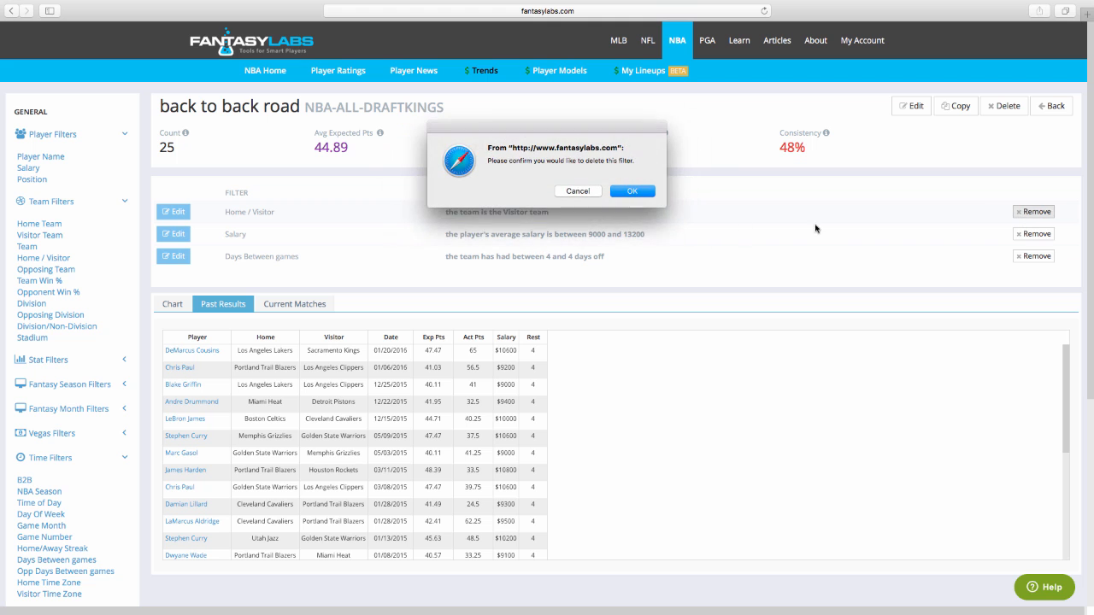
left_click(641, 196)
left_click(1026, 213)
left_click(641, 197)
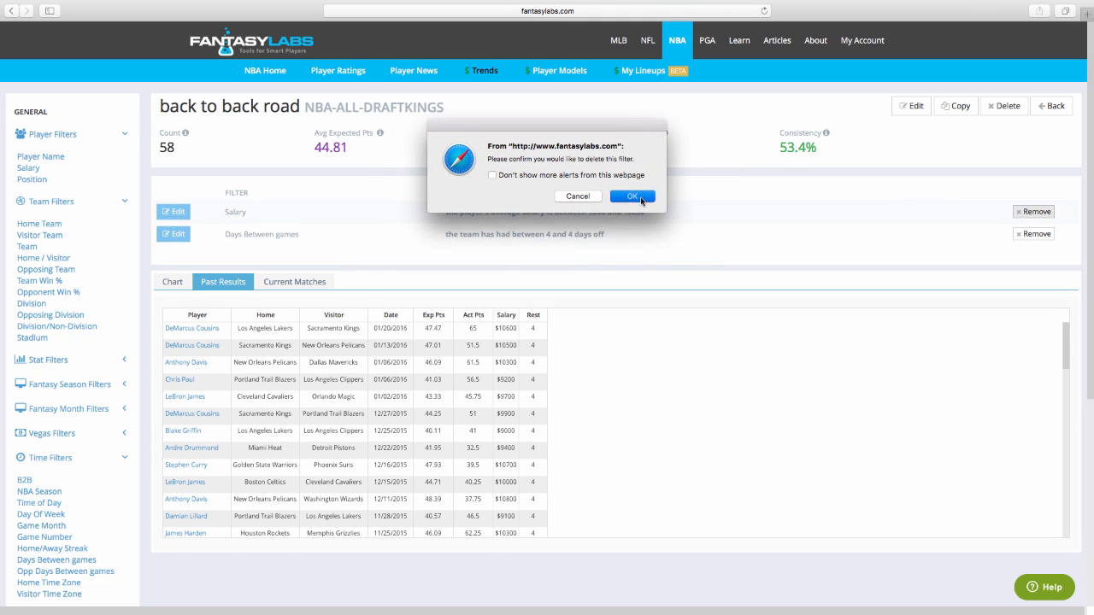
left_click(1035, 213)
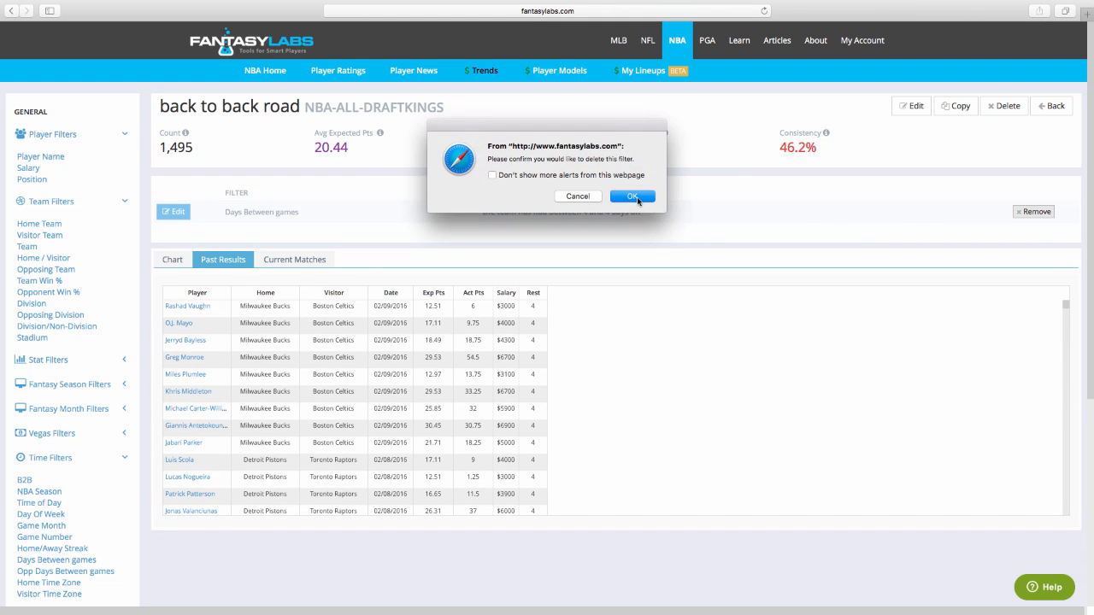
left_click(642, 196)
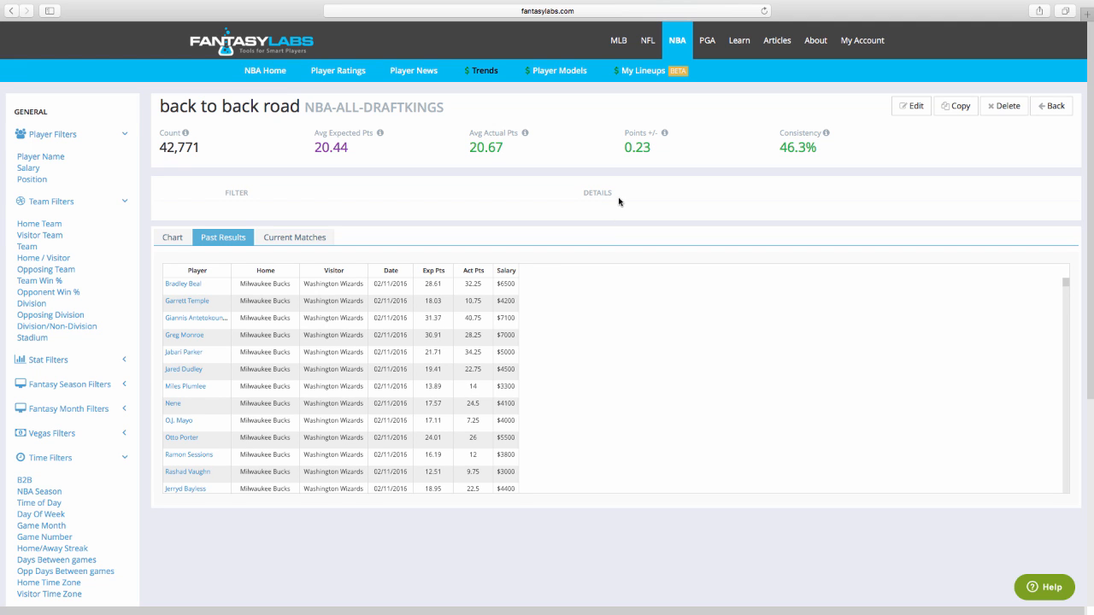
left_click(172, 238)
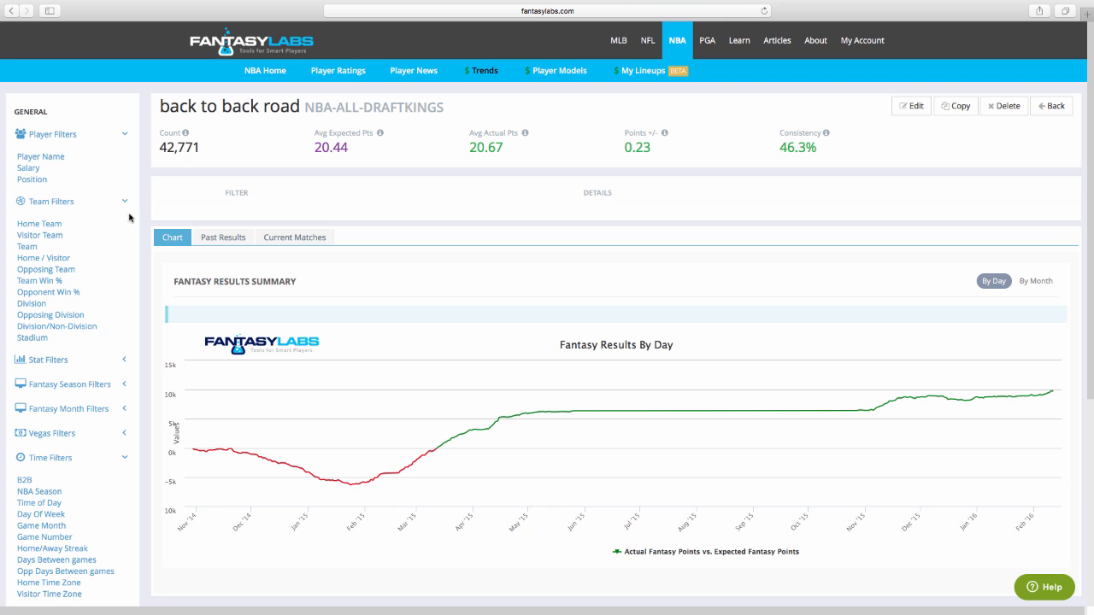
Add a Player Name filter for DeMarcus Cousins to the trend.
left_click(33, 160)
left_click_drag(606, 179, 601, 223)
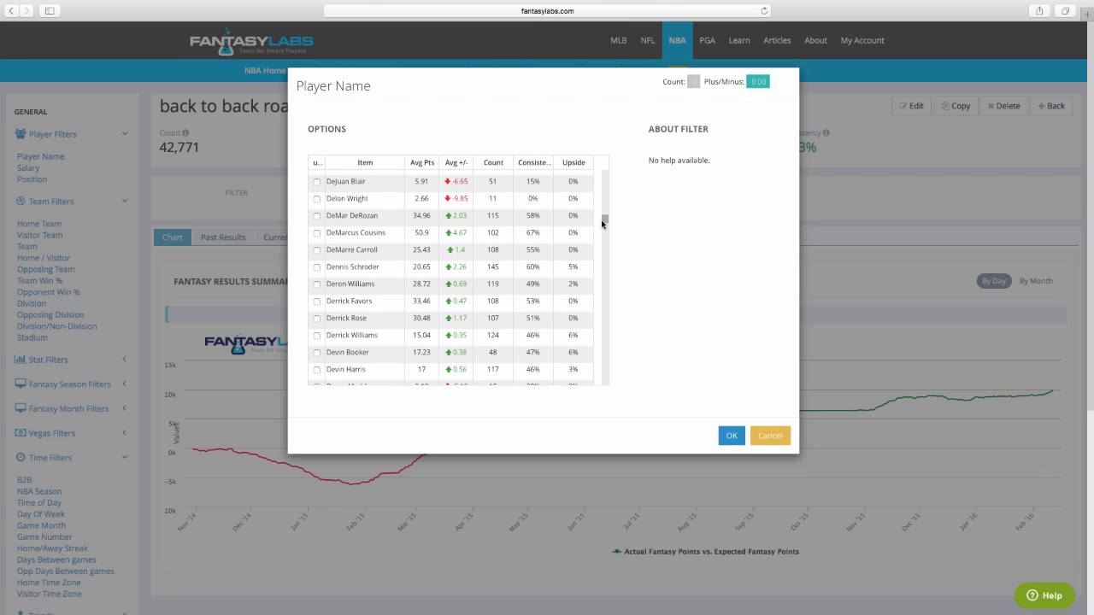
left_click(316, 234)
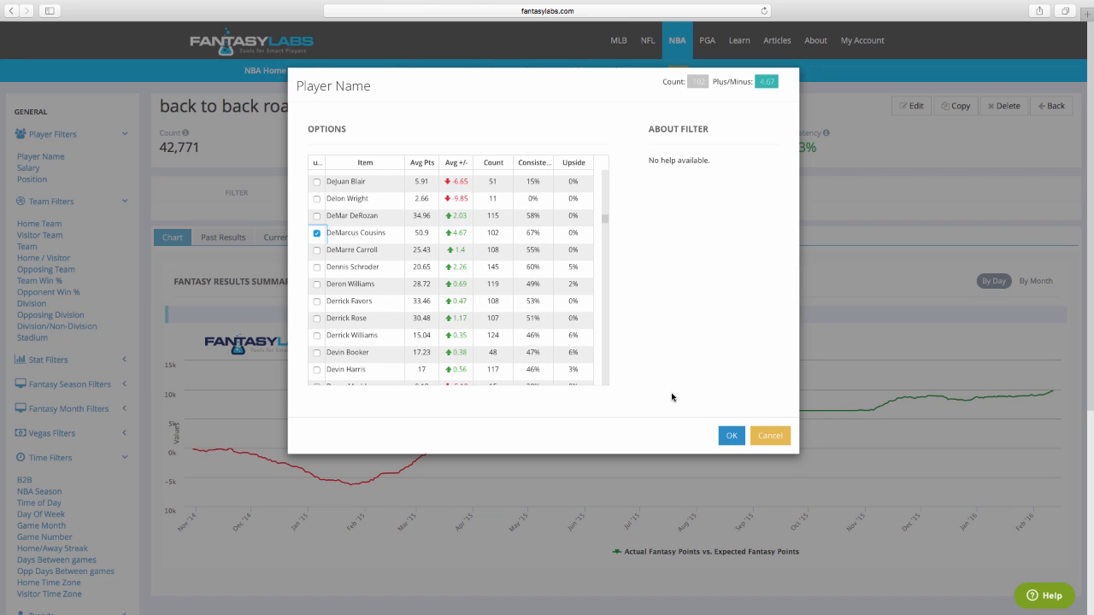
left_click(730, 437)
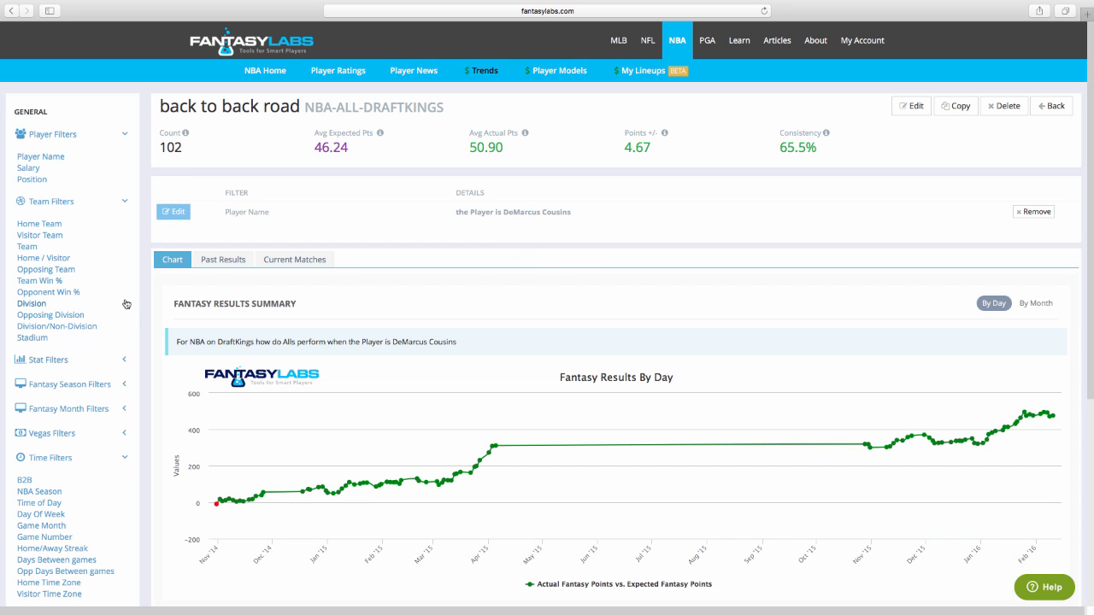
Add a Home / Visitor filter that limits the trend to Visitor games.
scroll(68, 340, "down", 3)
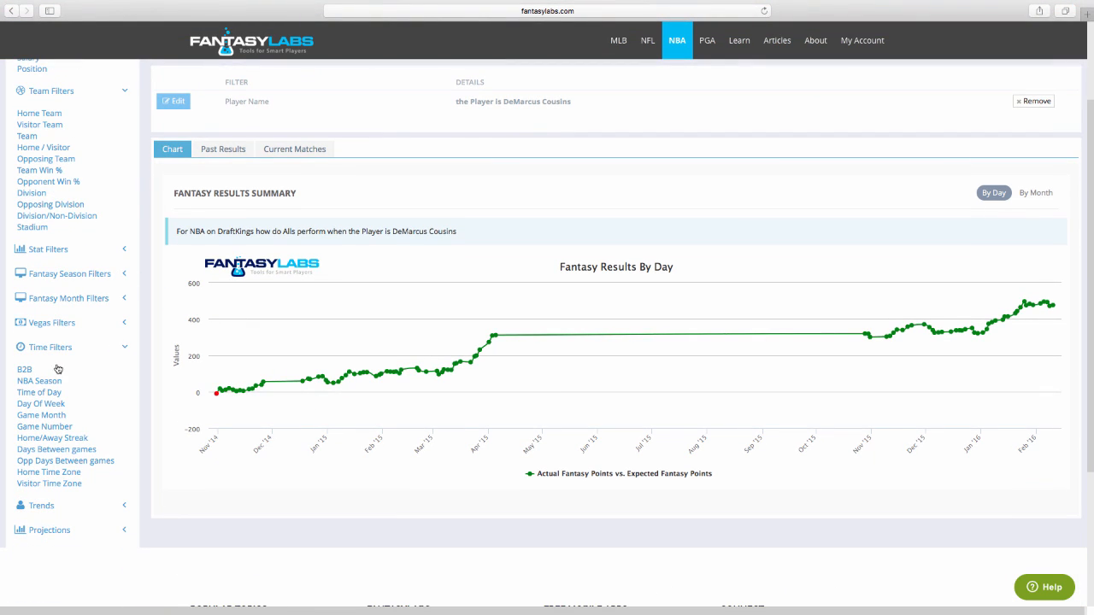
scroll(54, 305, "up", 3)
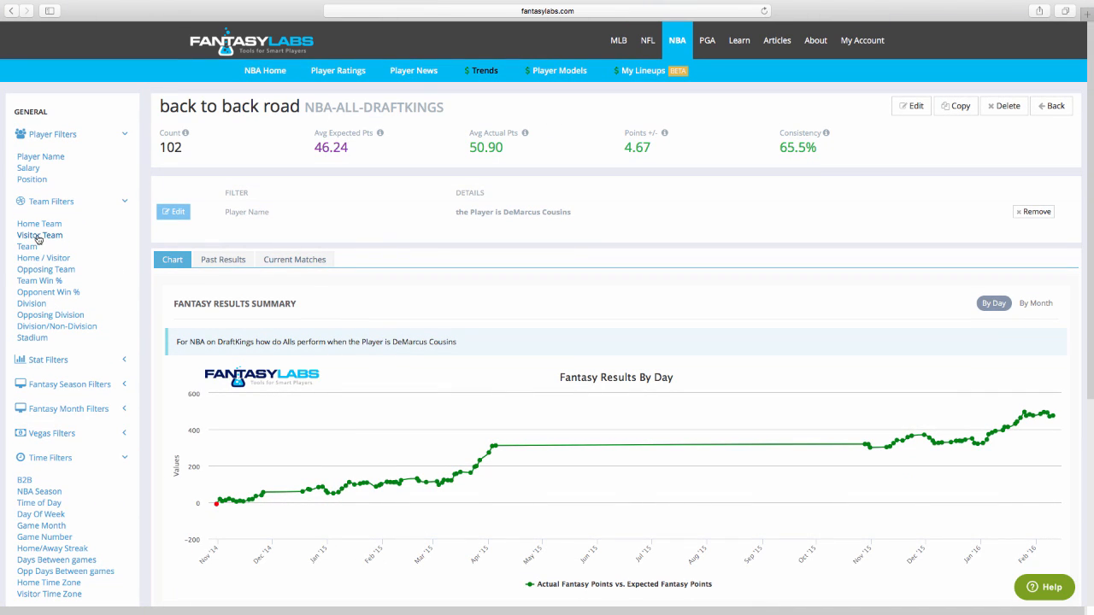
left_click(41, 258)
left_click(317, 210)
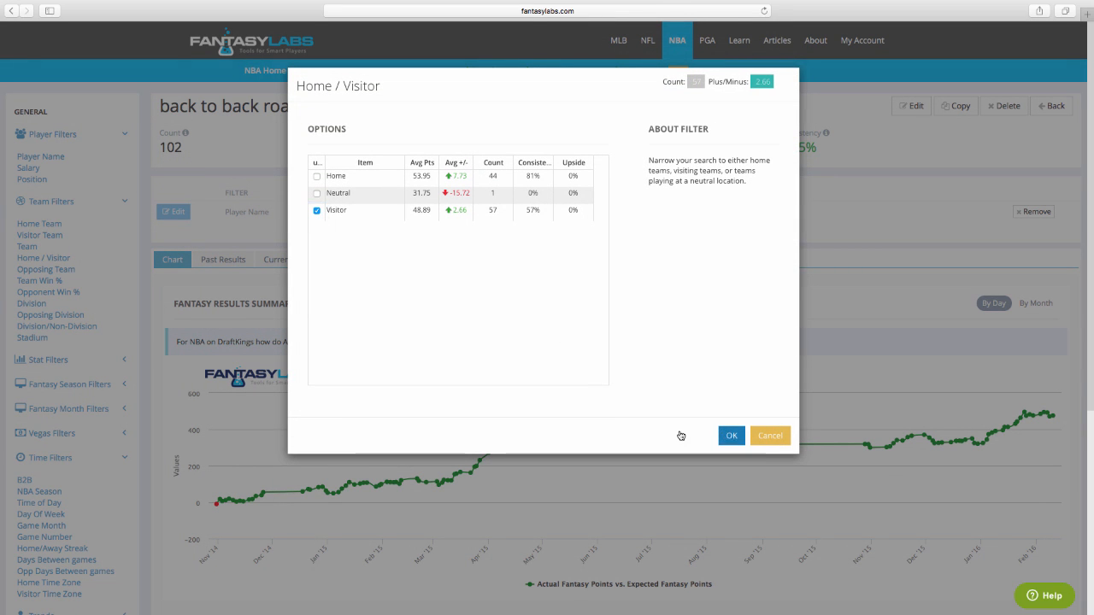
left_click(726, 435)
Add a Days Between games filter with a range of 1 to 1 and view the trend's summary figures.
scroll(202, 384, "down", 3)
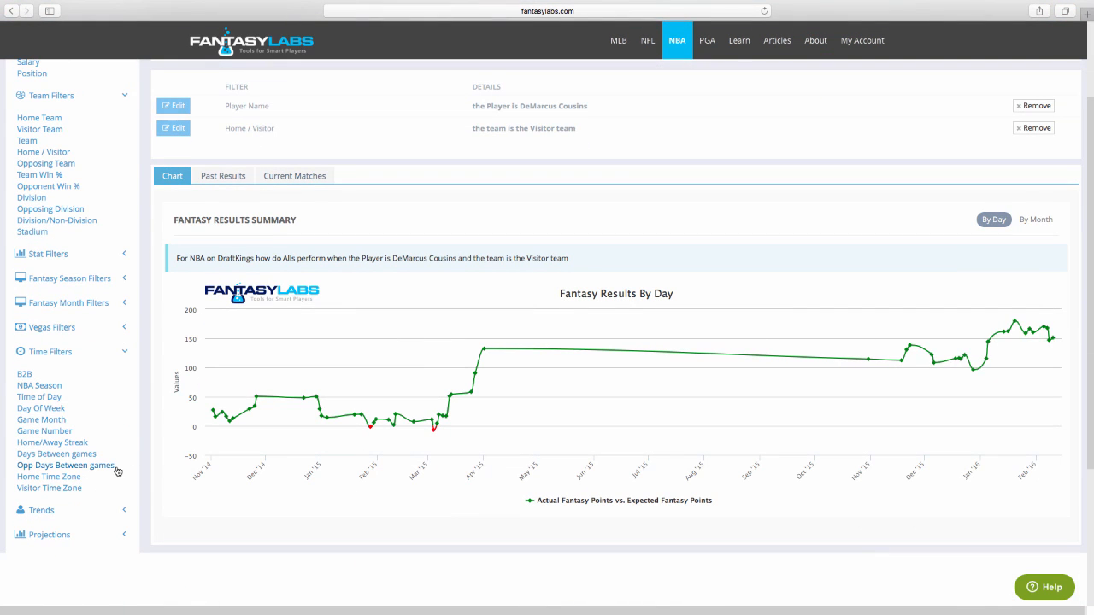
left_click(45, 459)
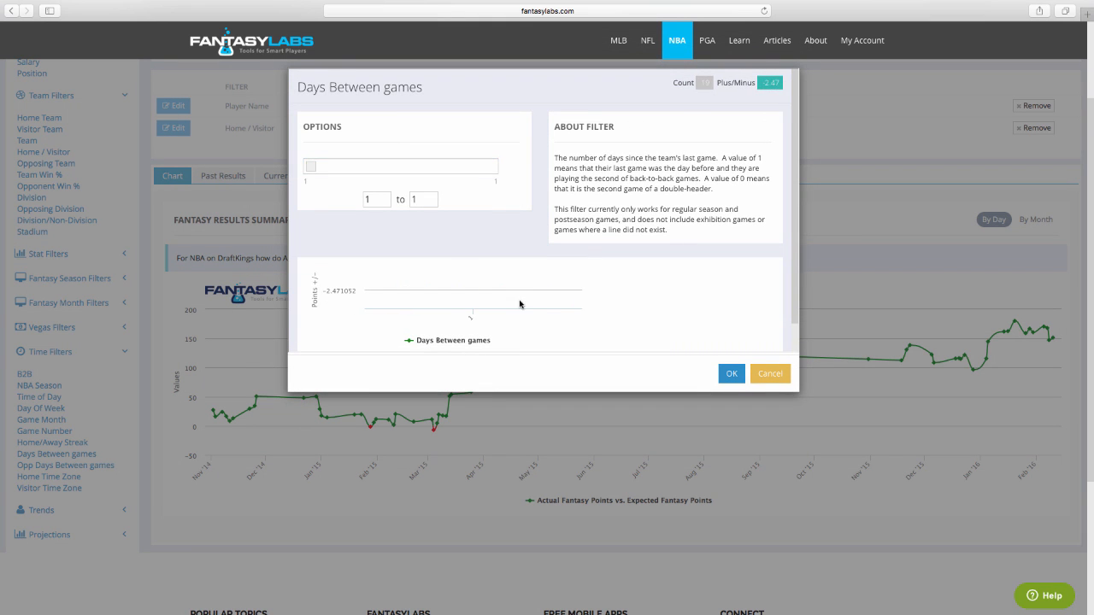
left_click(732, 373)
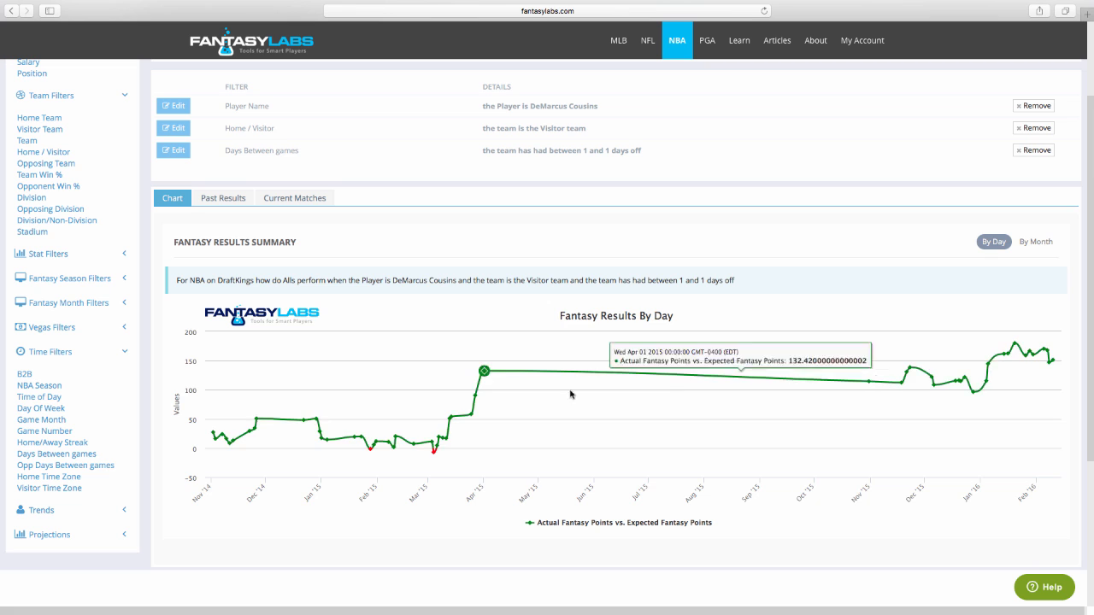
scroll(651, 356, "up", 3)
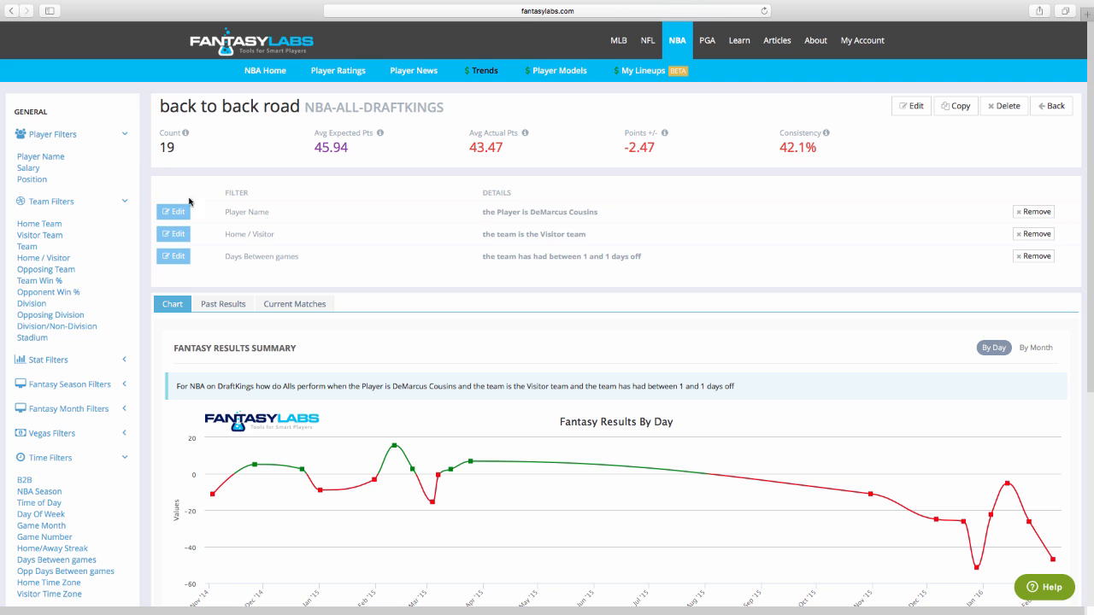
Remove the 1-day Days Between games filter and add one with a range of 2 to 2.
left_click(1033, 257)
left_click(628, 189)
scroll(495, 281, "down", 8)
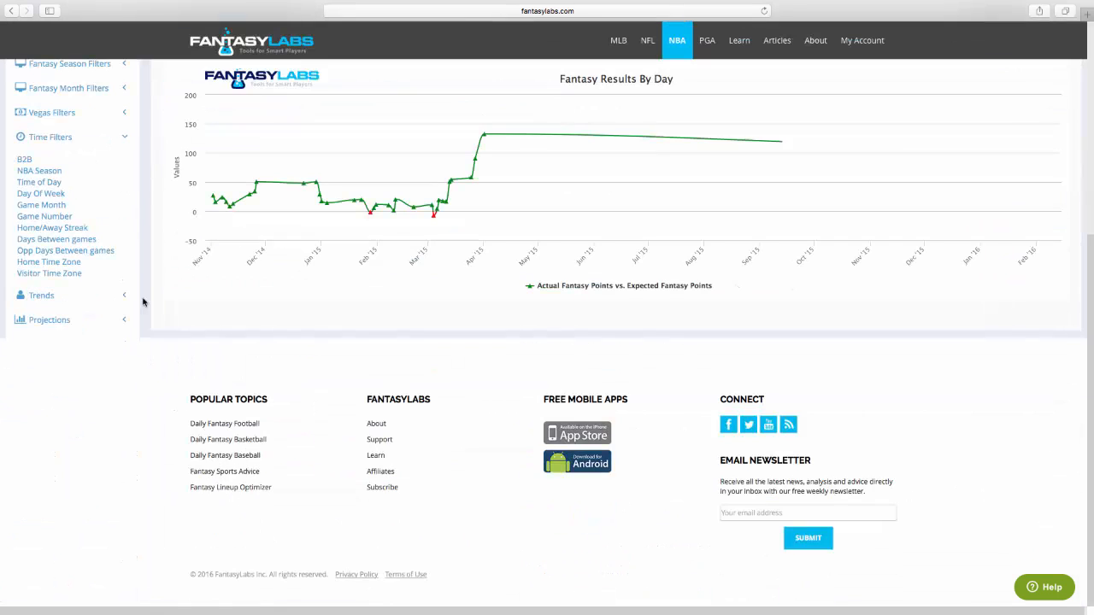
left_click(55, 241)
left_click_drag(493, 171, 357, 166)
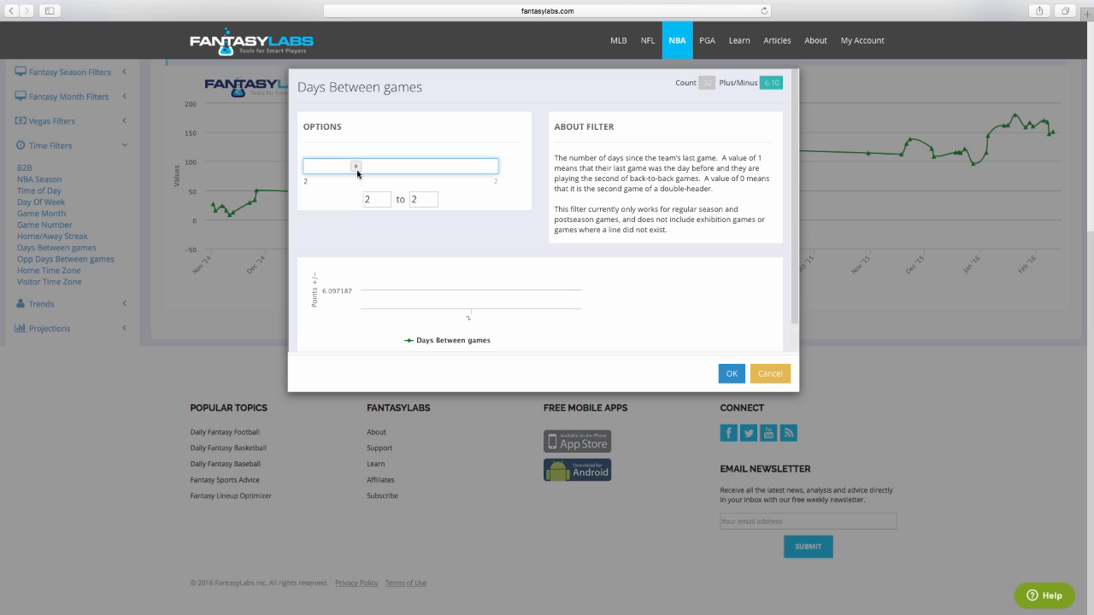
left_click(731, 373)
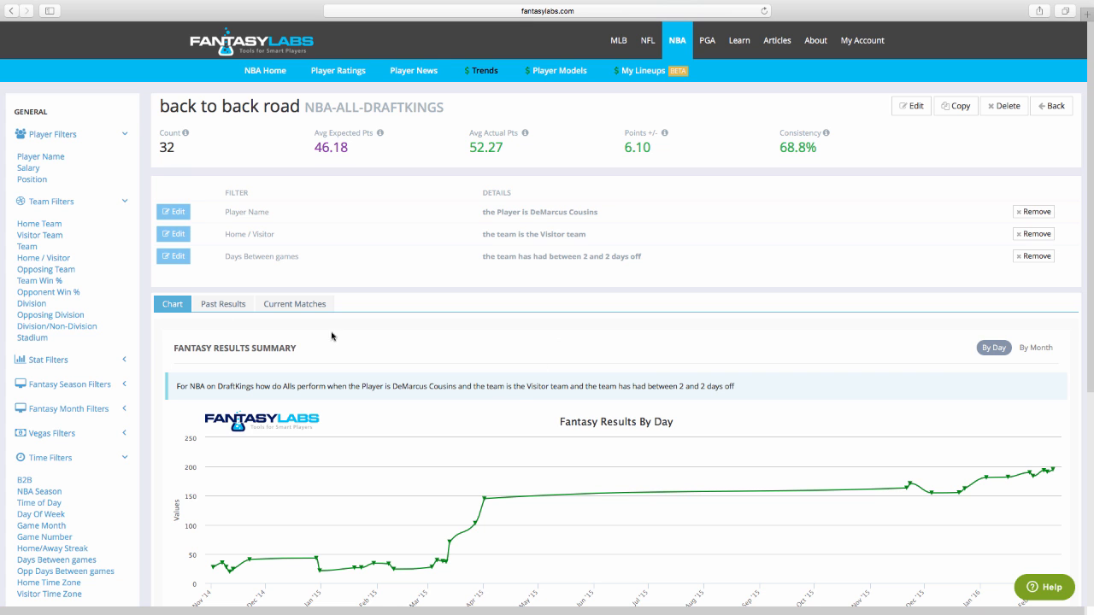
scroll(53, 333, "down", 3)
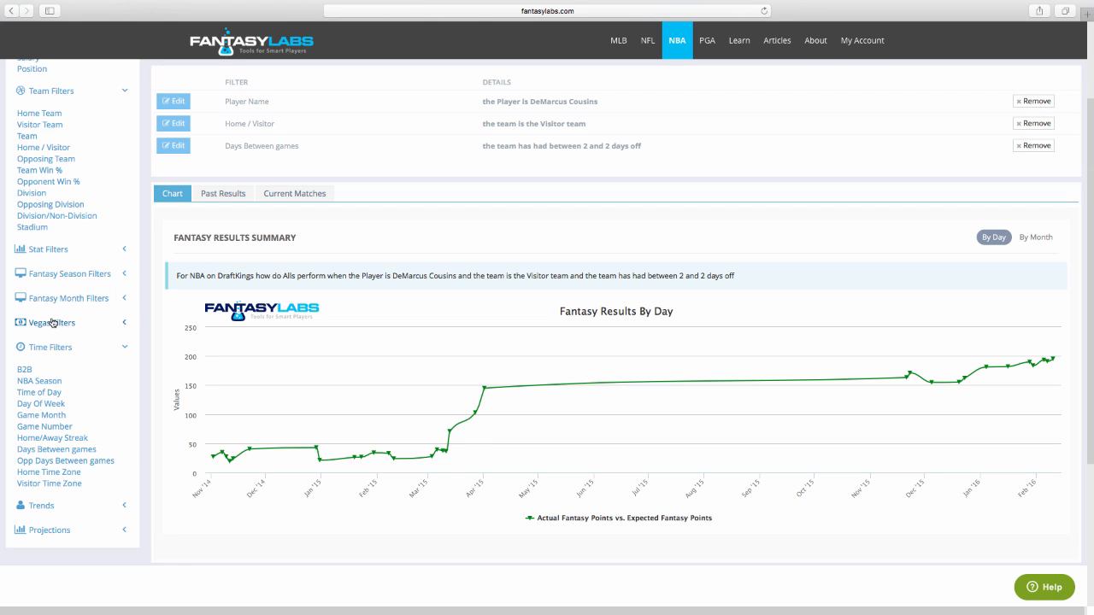
scroll(391, 317, "up", 3)
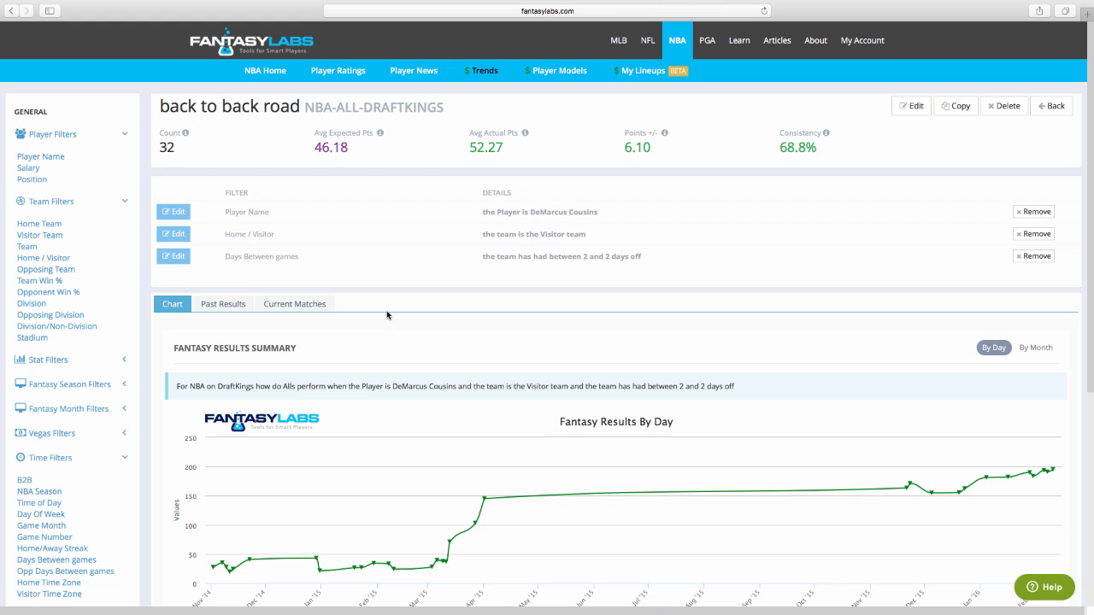